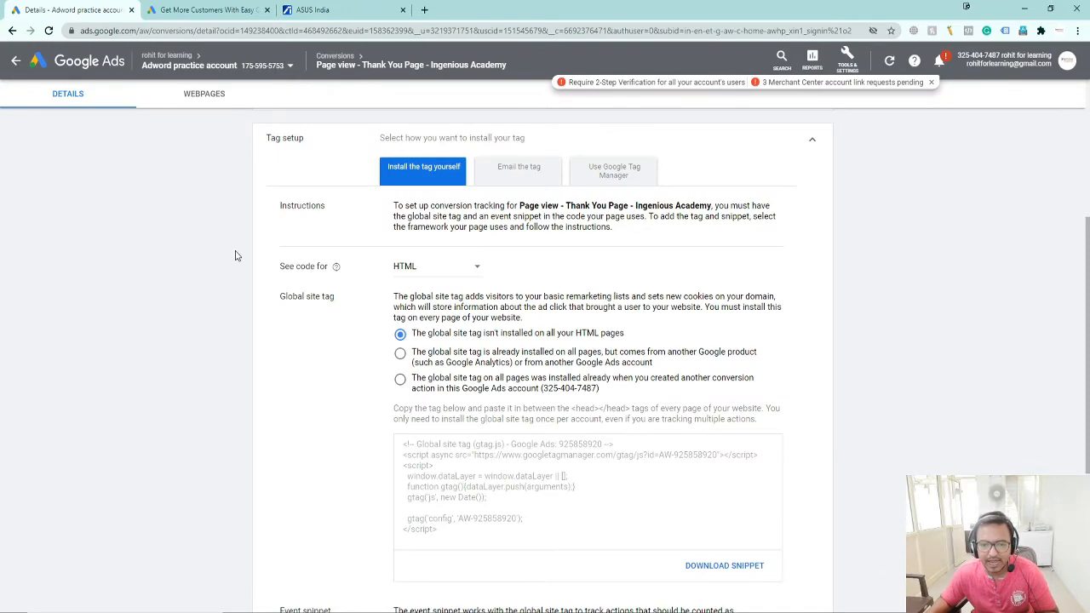
# Step: Show the Google Tag Manager installation instructions for the "Page view - Thank You Page - Ingenious Academy" conversion action
pyautogui.scroll(3, 139, 138)
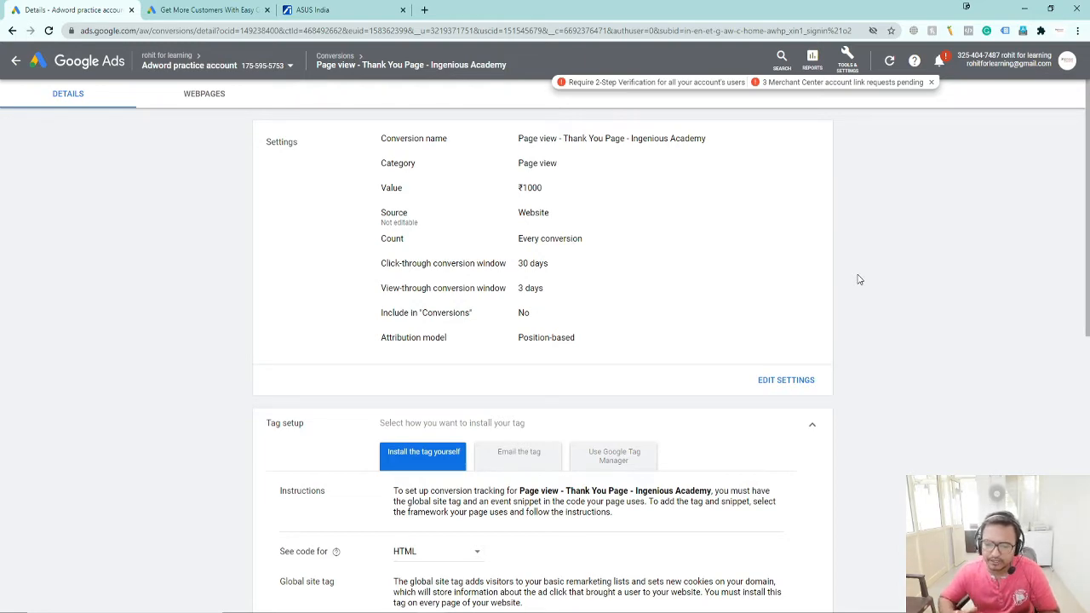
pyautogui.scroll(-3, 852, 281)
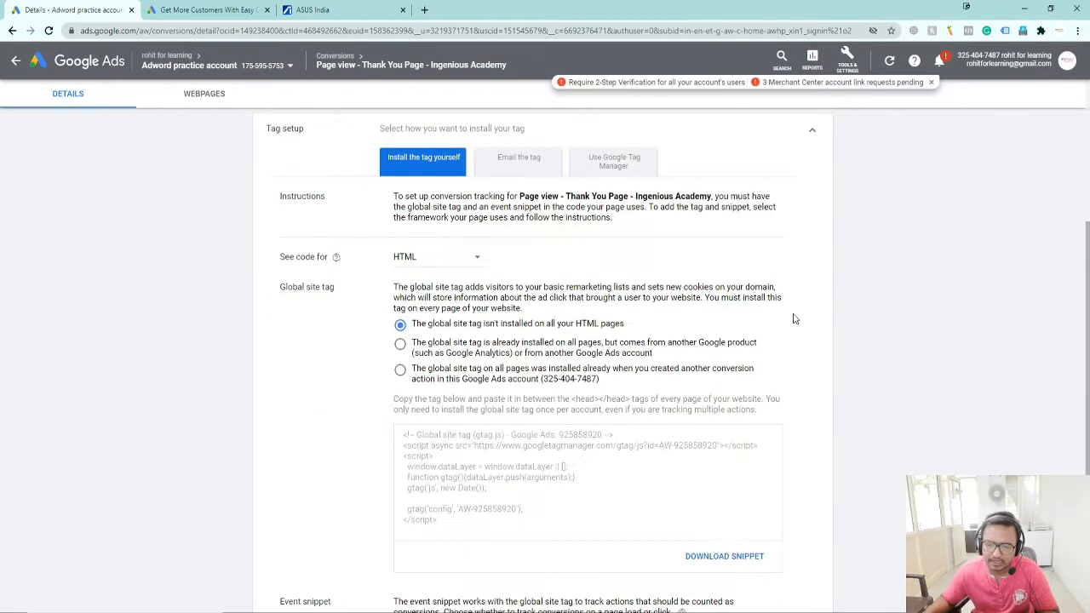
pyautogui.click(412, 162)
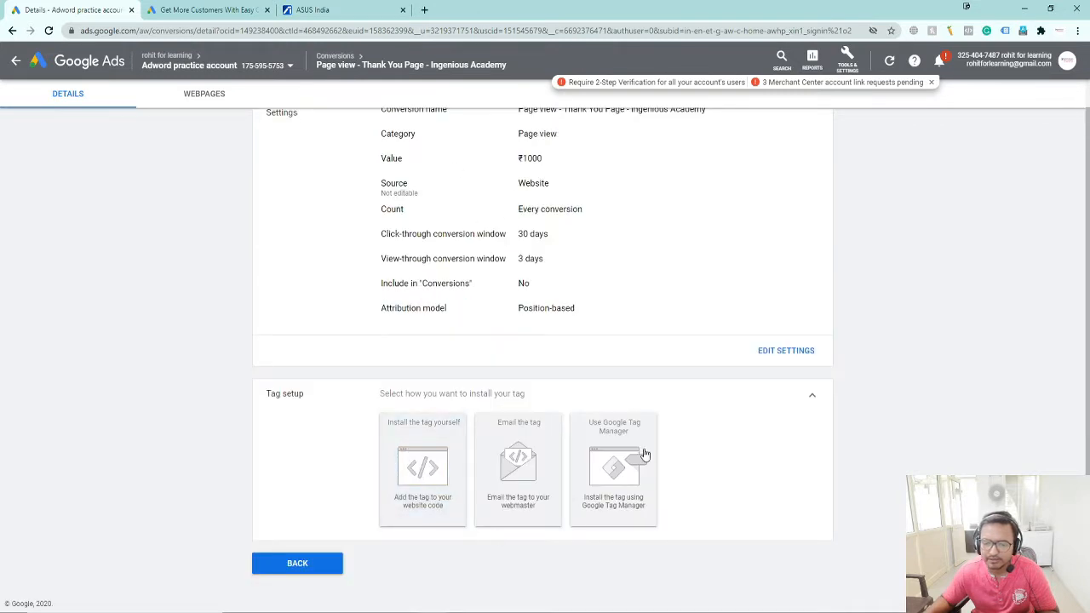
pyautogui.click(604, 461)
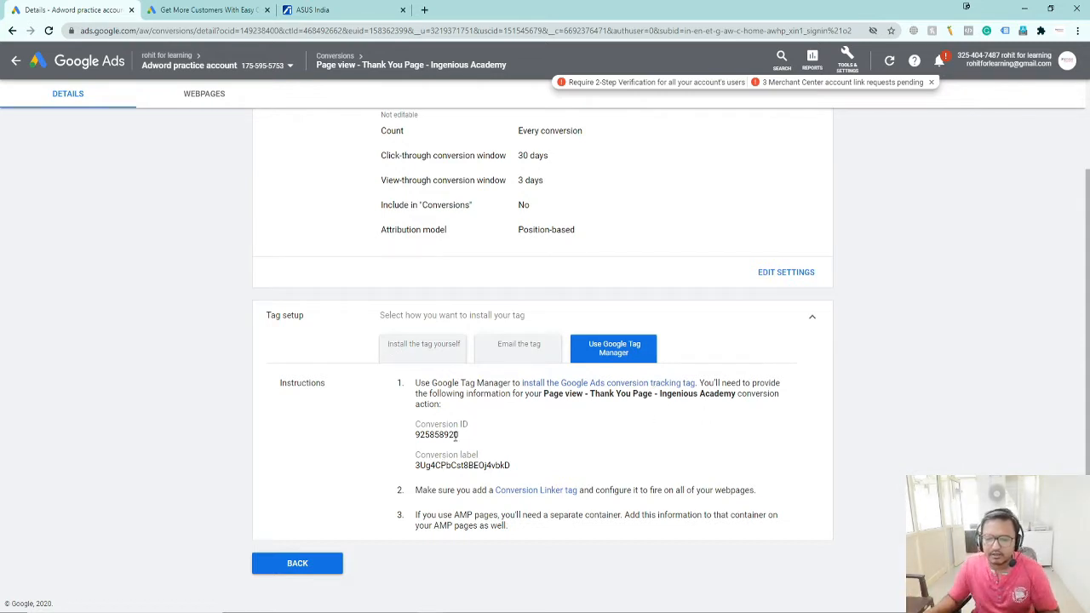
# Step: Switch to Google Tag Manager and start a new tag in the Ingenious Academy Container
pyautogui.click(197, 10)
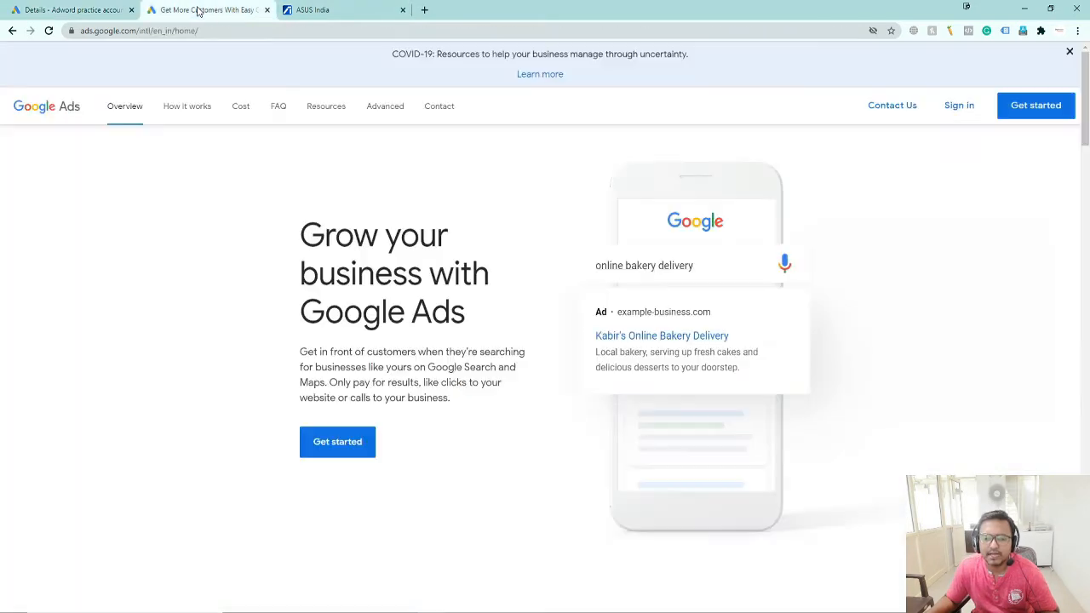
pyautogui.click(81, 11)
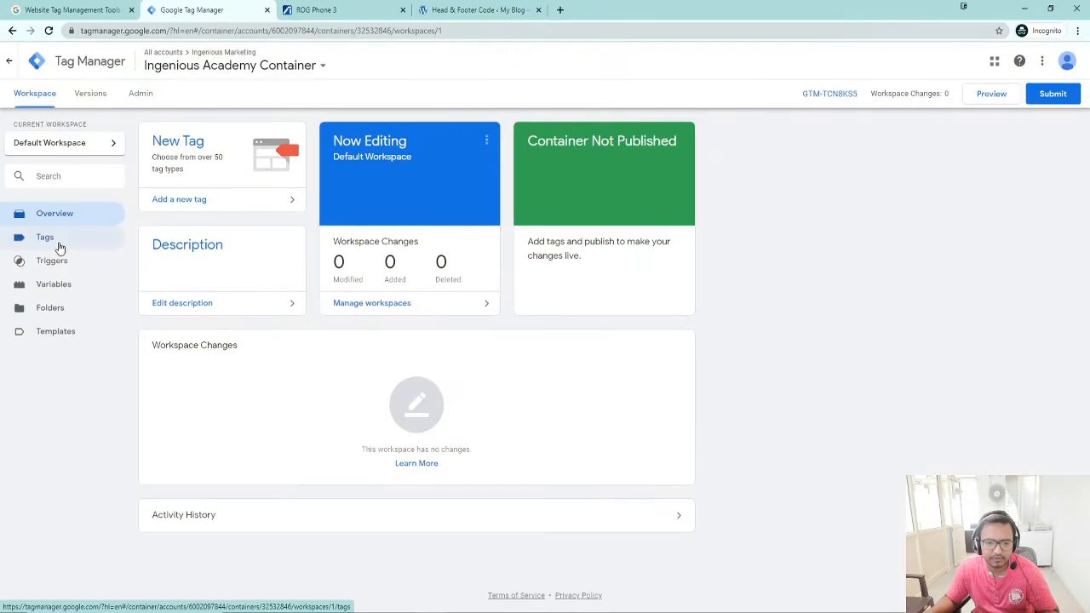
pyautogui.click(119, 251)
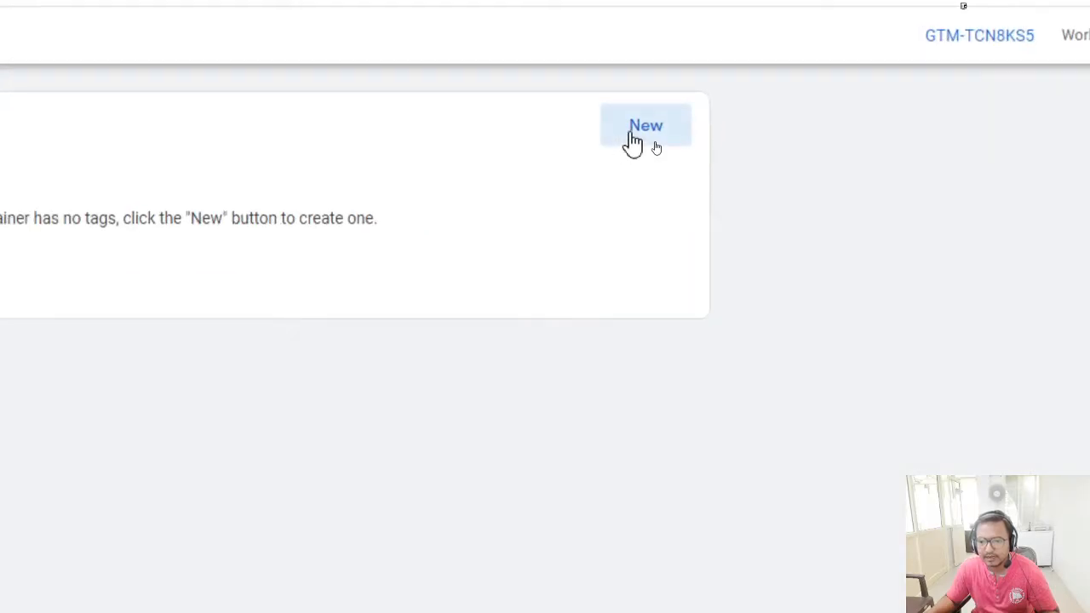
pyautogui.click(635, 140)
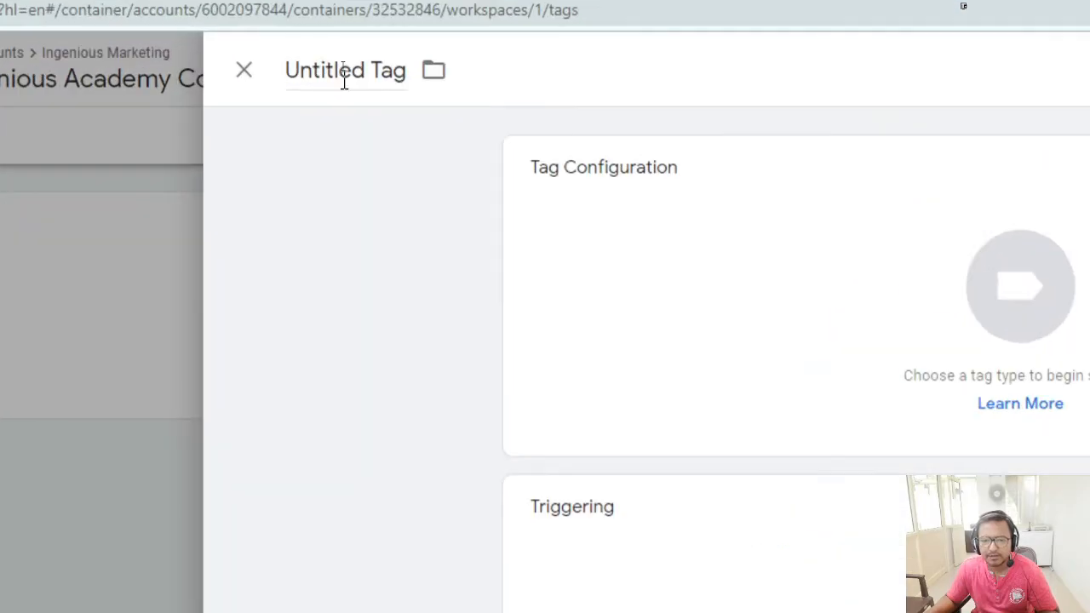
# Step: Name the new tag "Google Ads - IA - Conversion Tracking"
pyautogui.click(342, 64)
pyautogui.hotkey('ctrl', 'a')
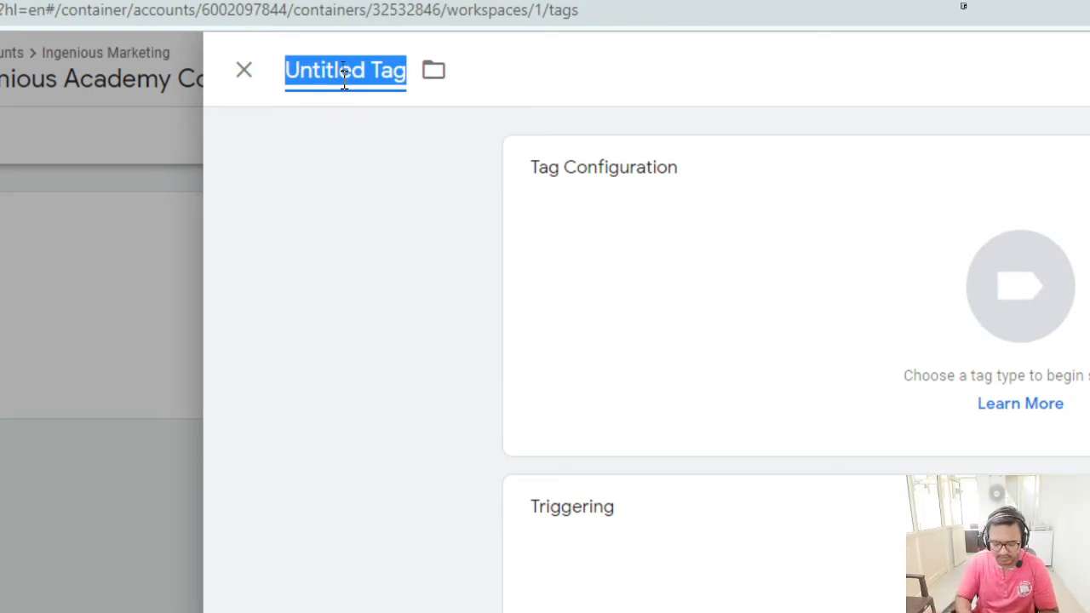
pyautogui.write('Google Ads ')
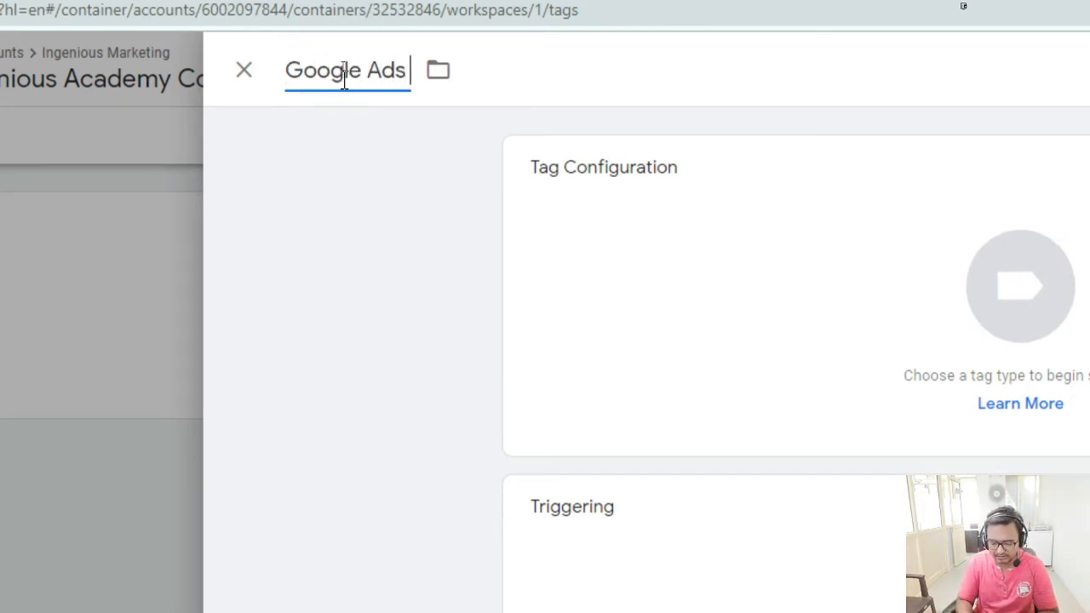
pyautogui.write('- IA')
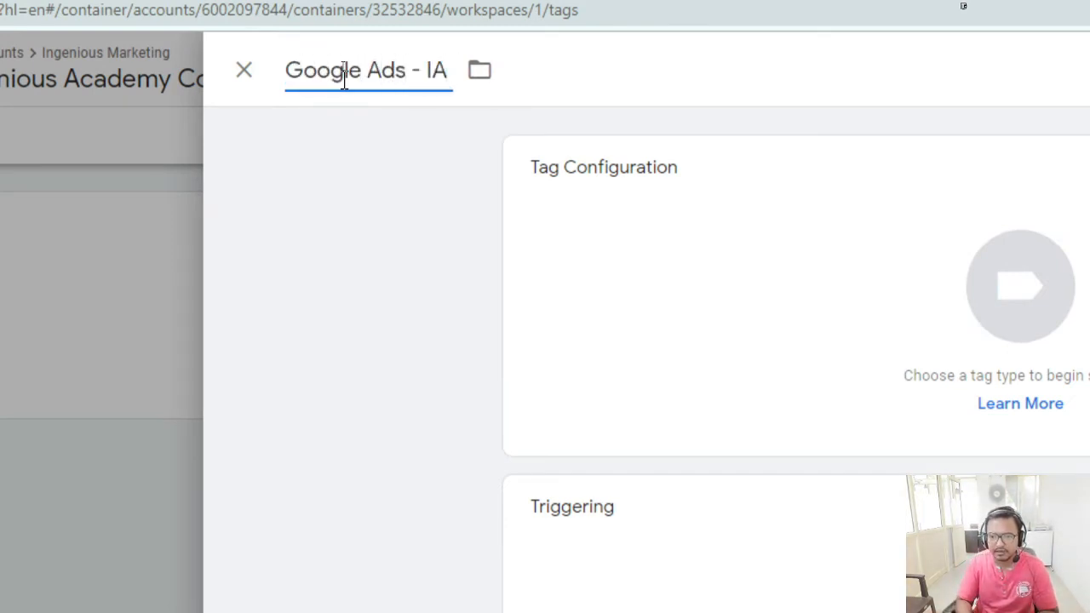
pyautogui.write(' - Con')
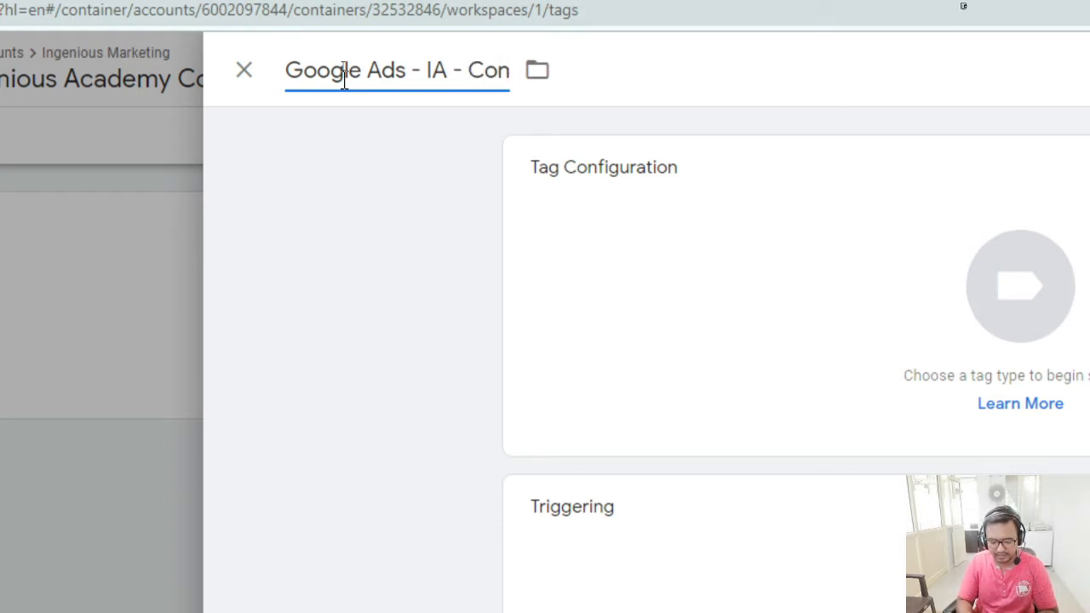
pyautogui.write('version Tra')
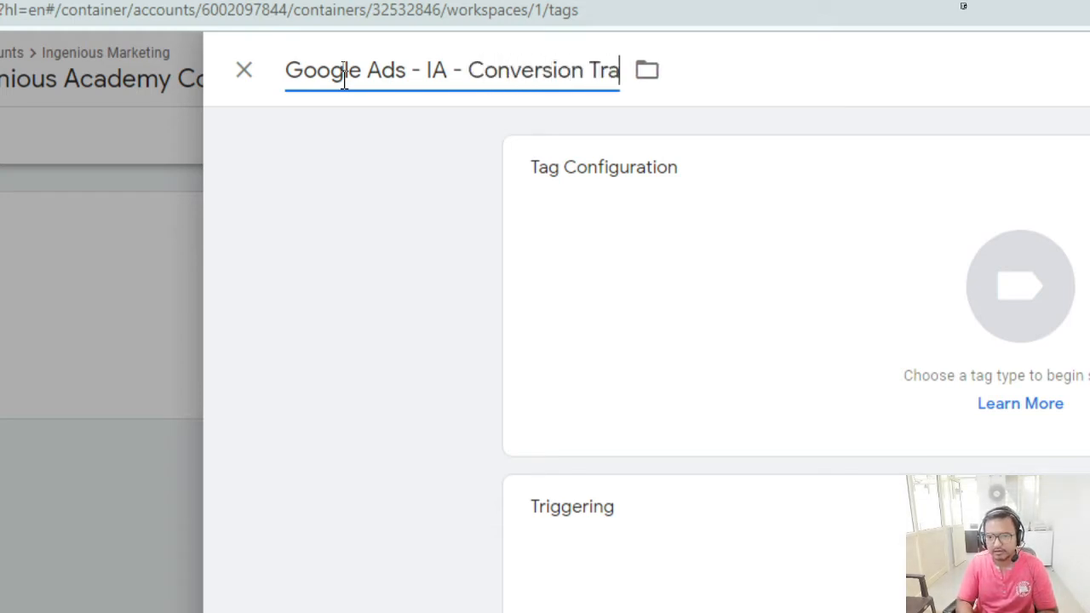
pyautogui.write('cking')
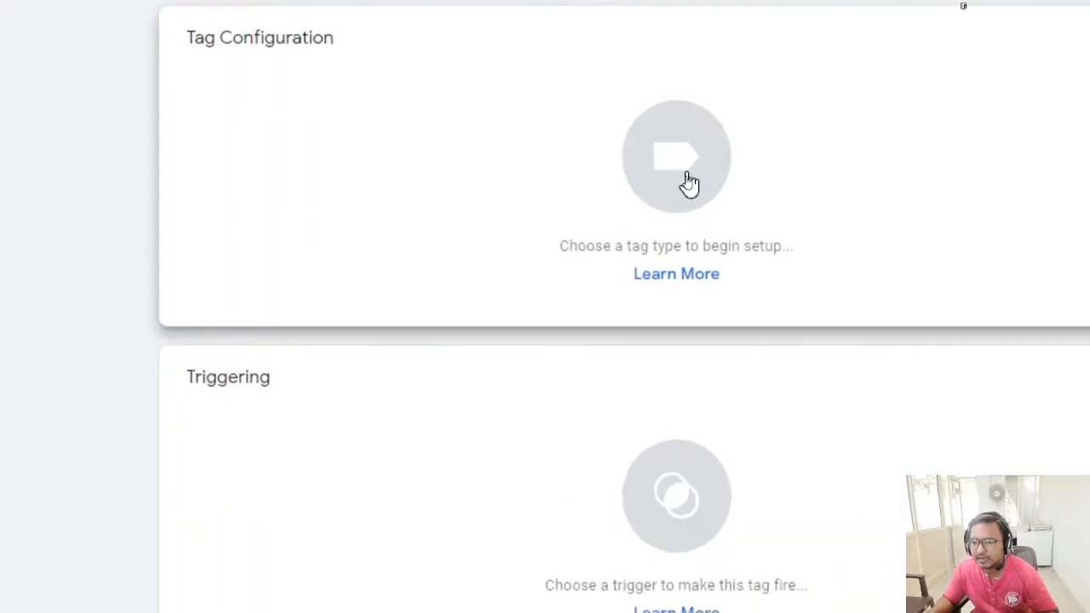
# Step: Browse the available tag types and set the tag's type to Google Ads Conversion Tracking
pyautogui.click(686, 183)
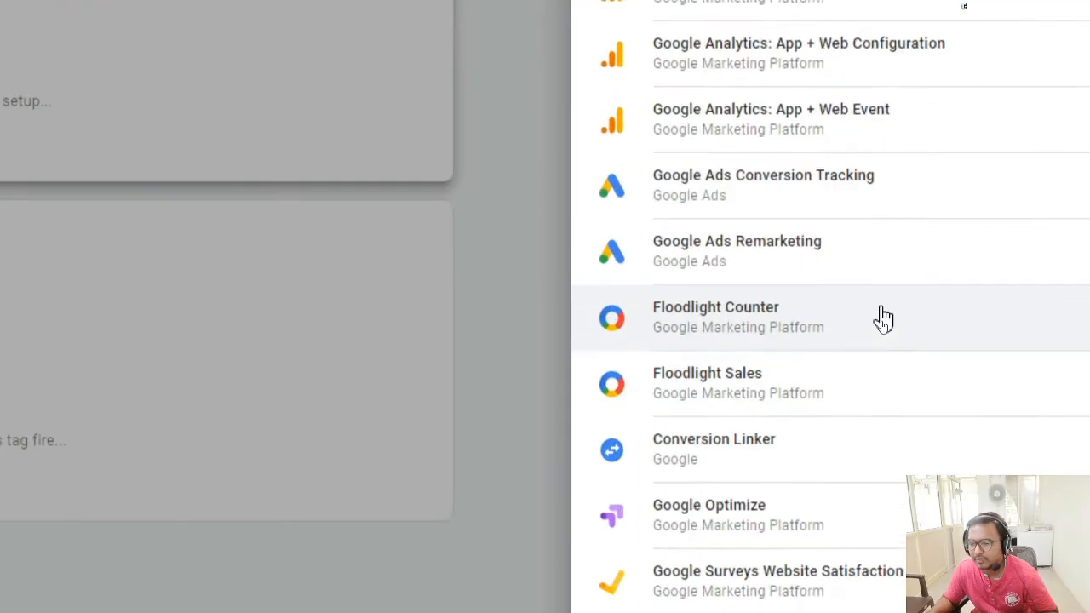
pyautogui.scroll(-20, 885, 318)
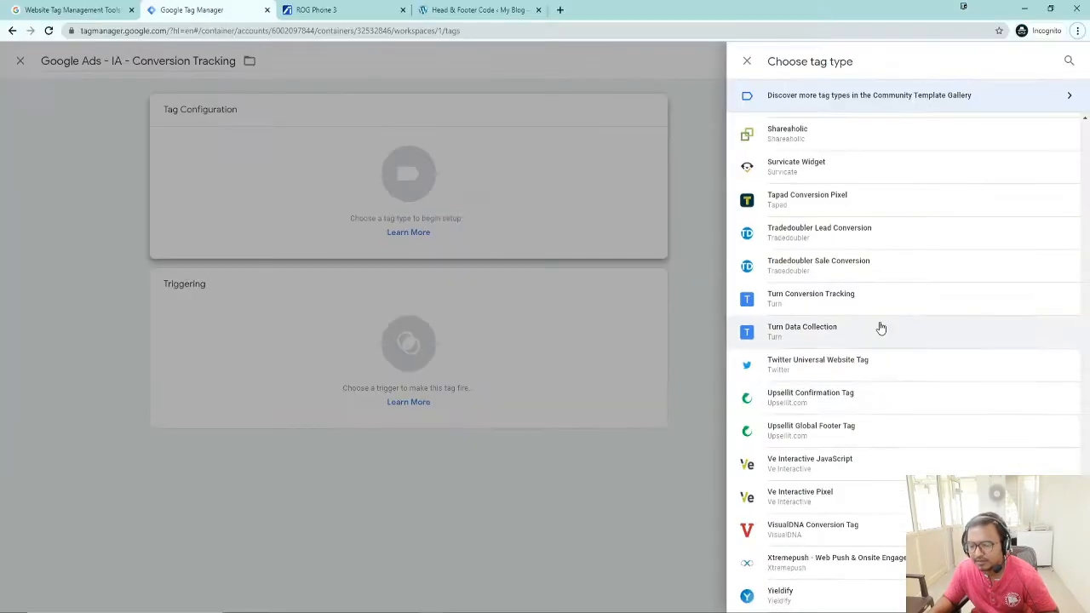
pyautogui.scroll(5, 880, 494)
pyautogui.scroll(20, 880, 494)
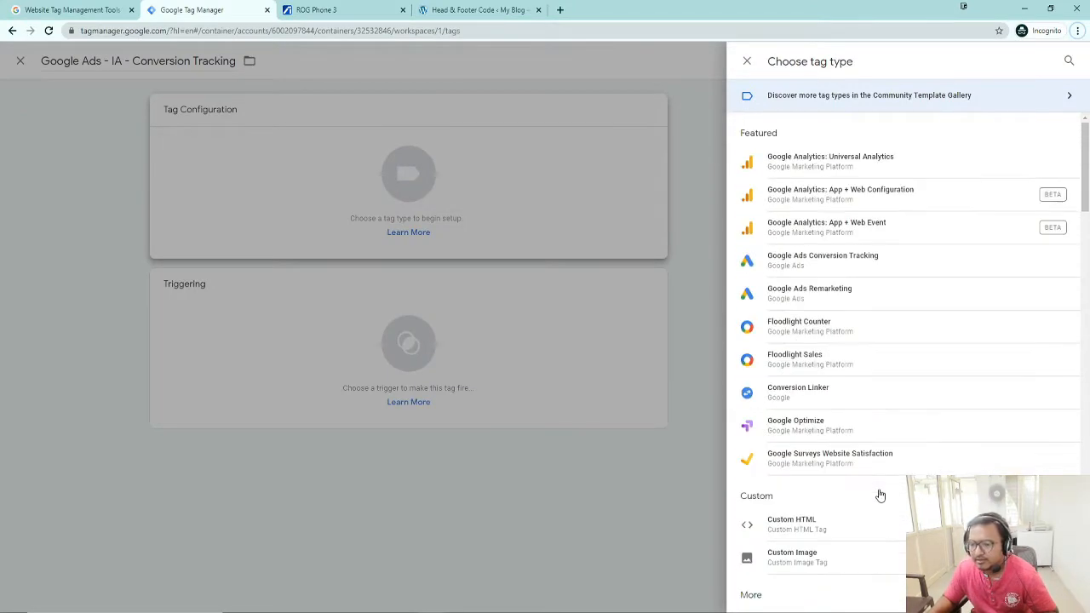
pyautogui.scroll(-5, 880, 495)
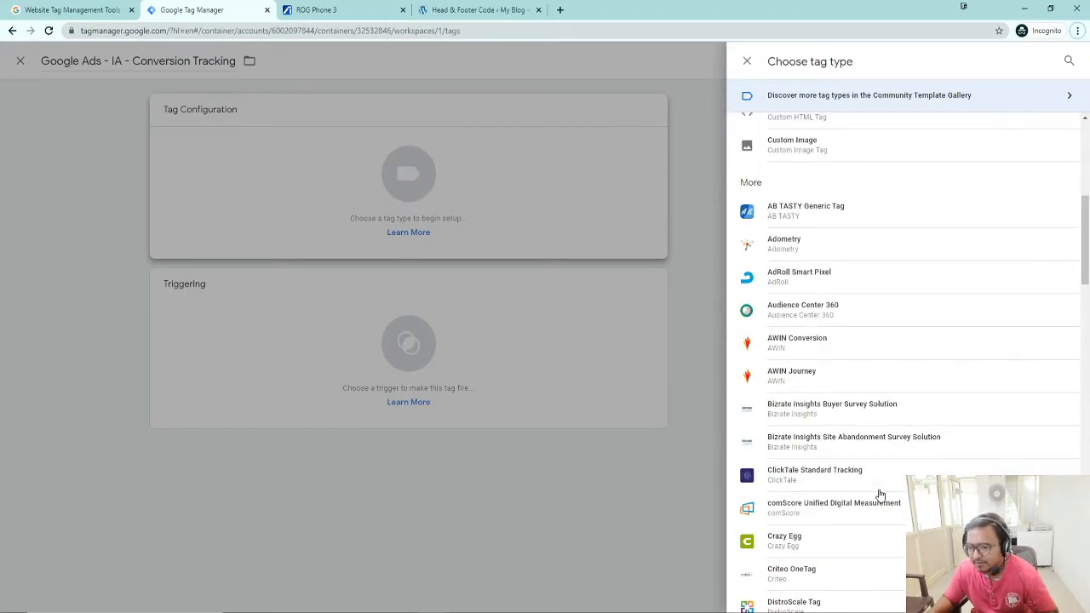
pyautogui.scroll(-6, 880, 494)
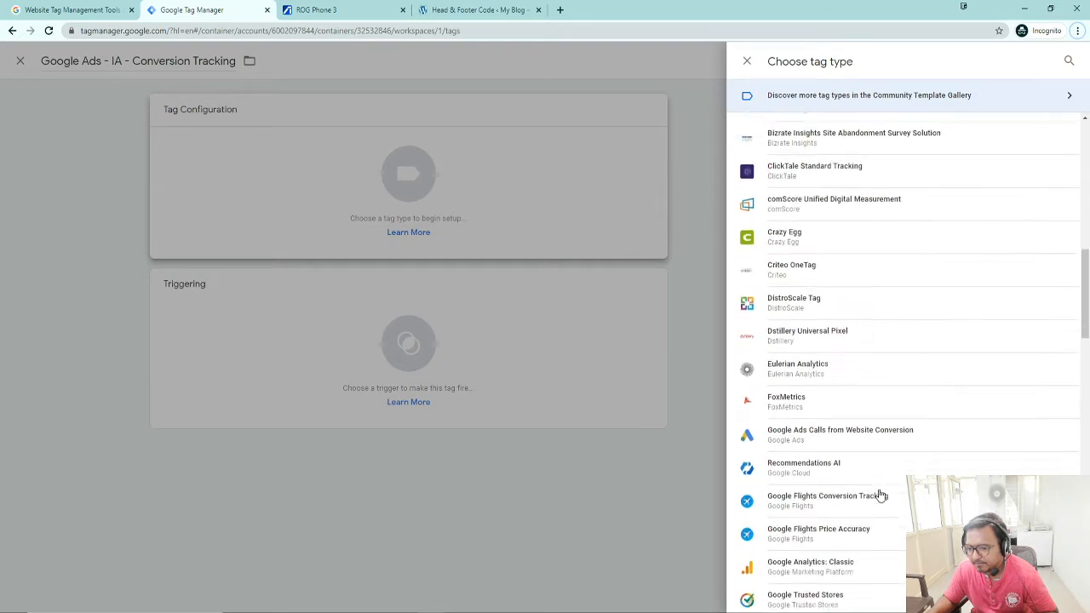
pyautogui.scroll(-4, 880, 494)
pyautogui.scroll(12, 880, 494)
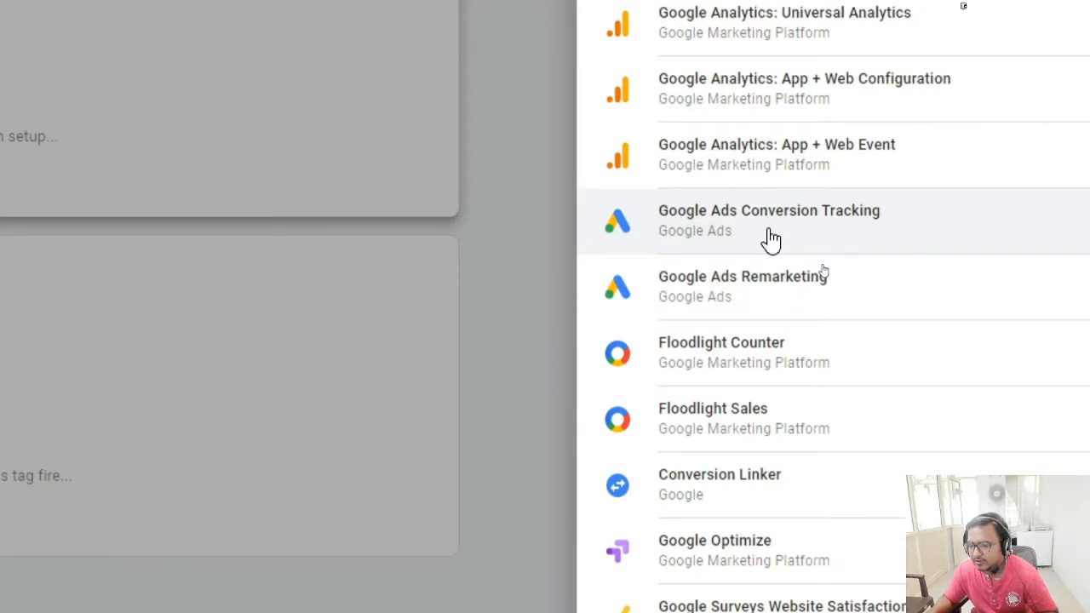
pyautogui.click(771, 241)
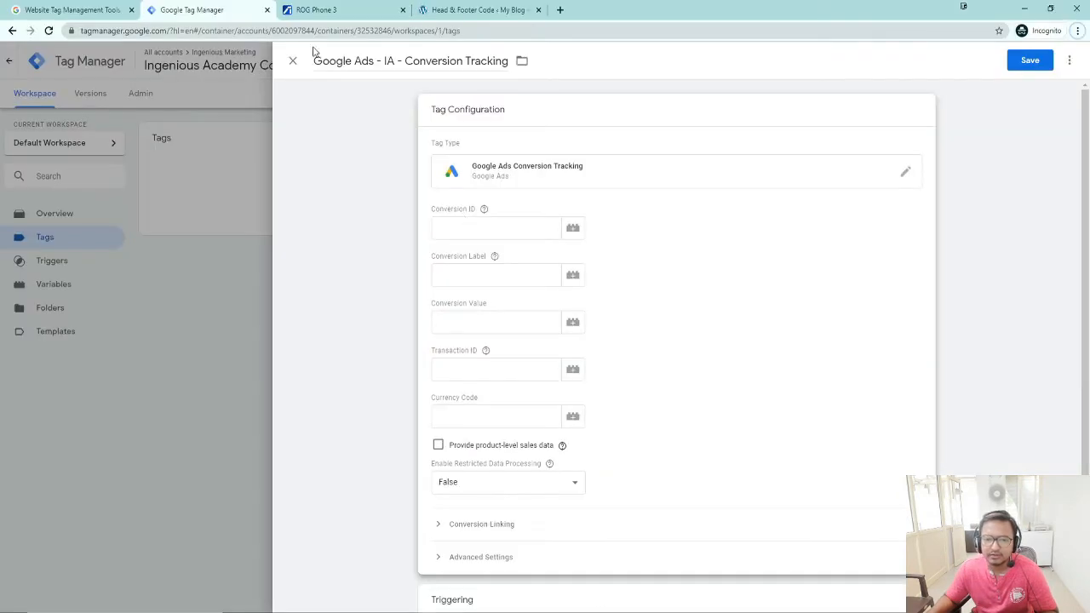
# Step: Copy the conversion ID from the Google Ads instructions into the Tag Manager tag's Conversion ID field
pyautogui.hotkey('alt', 'Tab')
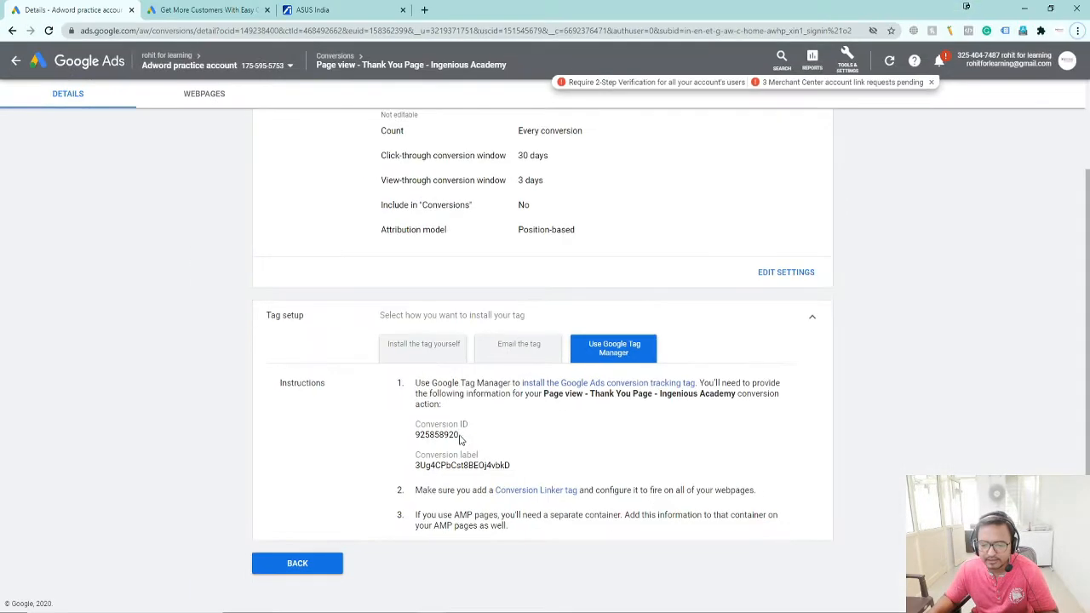
pyautogui.moveTo(460, 437); pyautogui.dragTo(419, 438)
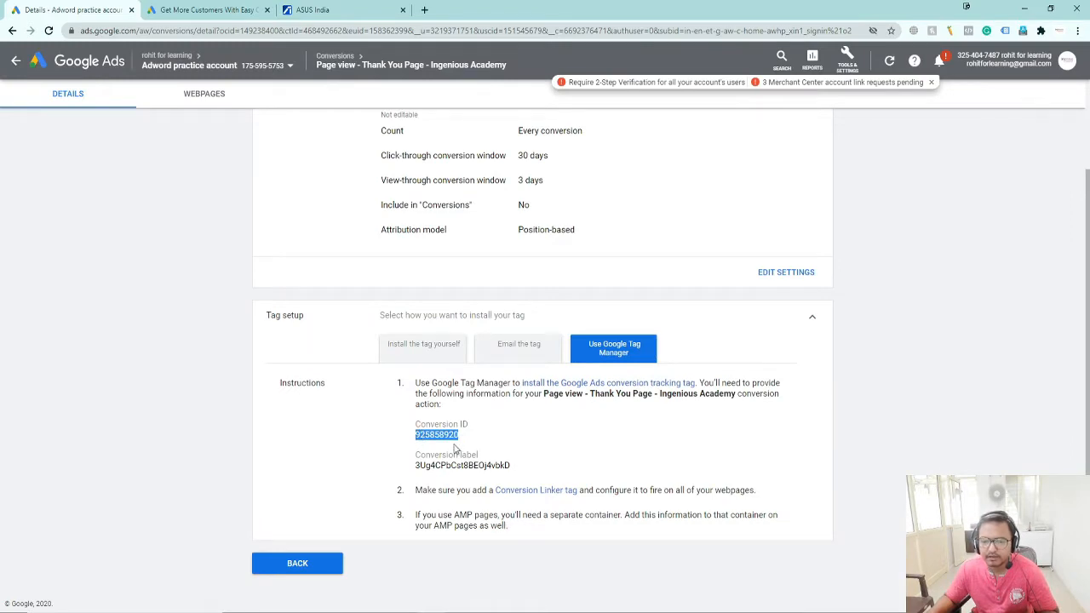
pyautogui.hotkey('ctrl', 'c')
pyautogui.hotkey('alt', 'Tab')
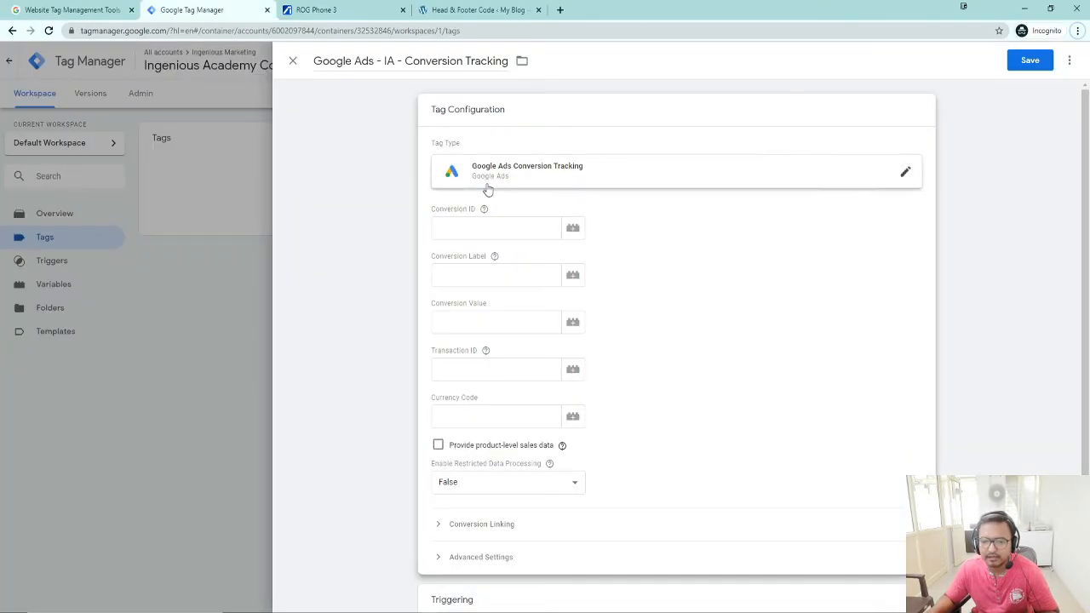
pyautogui.click(483, 227)
pyautogui.hotkey('ctrl', 'v')
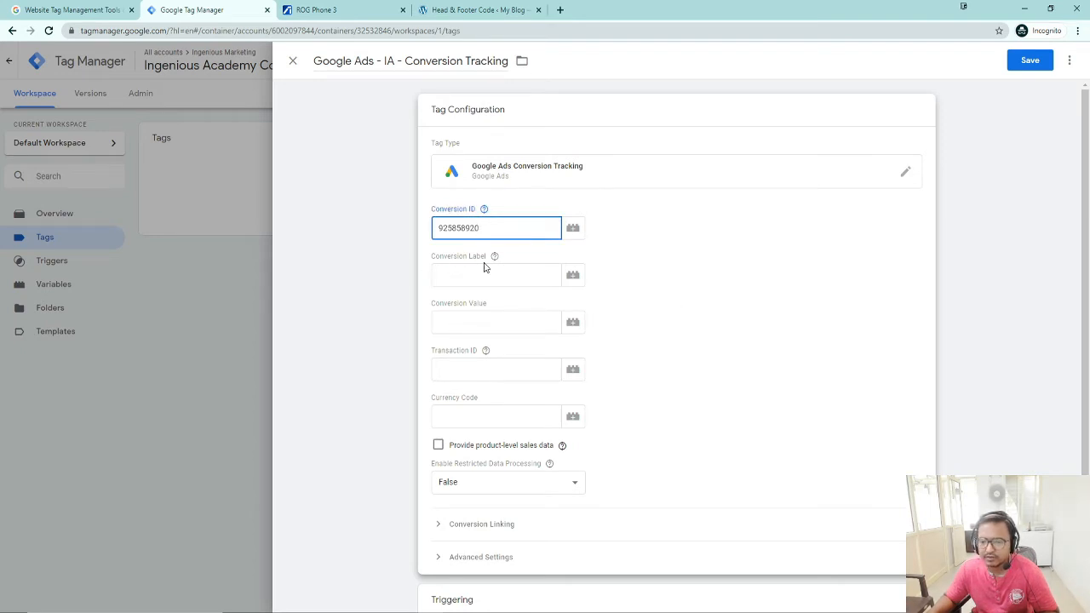
# Step: Copy the conversion label from the Google Ads instructions into the Tag Manager tag's Conversion Label field
pyautogui.hotkey('alt', 'Tab')
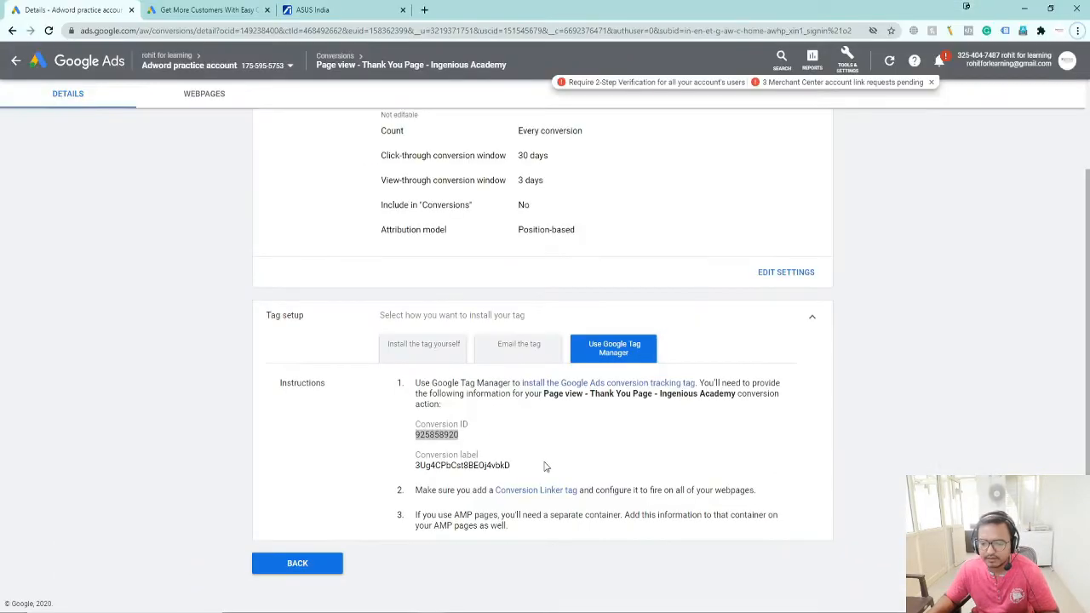
pyautogui.moveTo(468, 491); pyautogui.dragTo(458, 477)
pyautogui.doubleClick(460, 466)
pyautogui.hotkey('ctrl', 'c')
pyautogui.hotkey('alt', 'Tab')
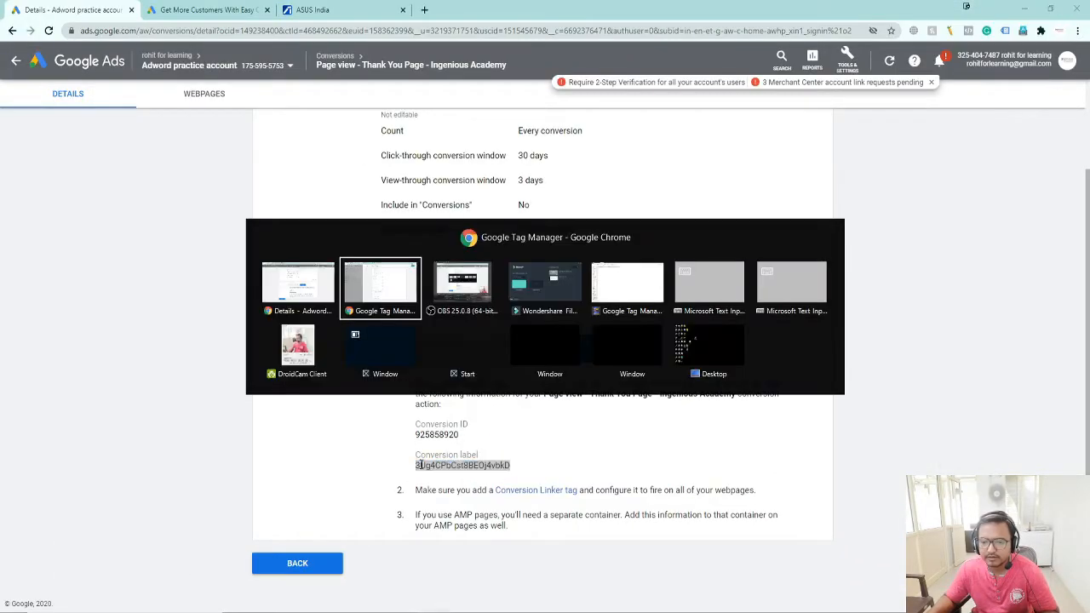
pyautogui.click(477, 275)
pyautogui.hotkey('ctrl', 'v')
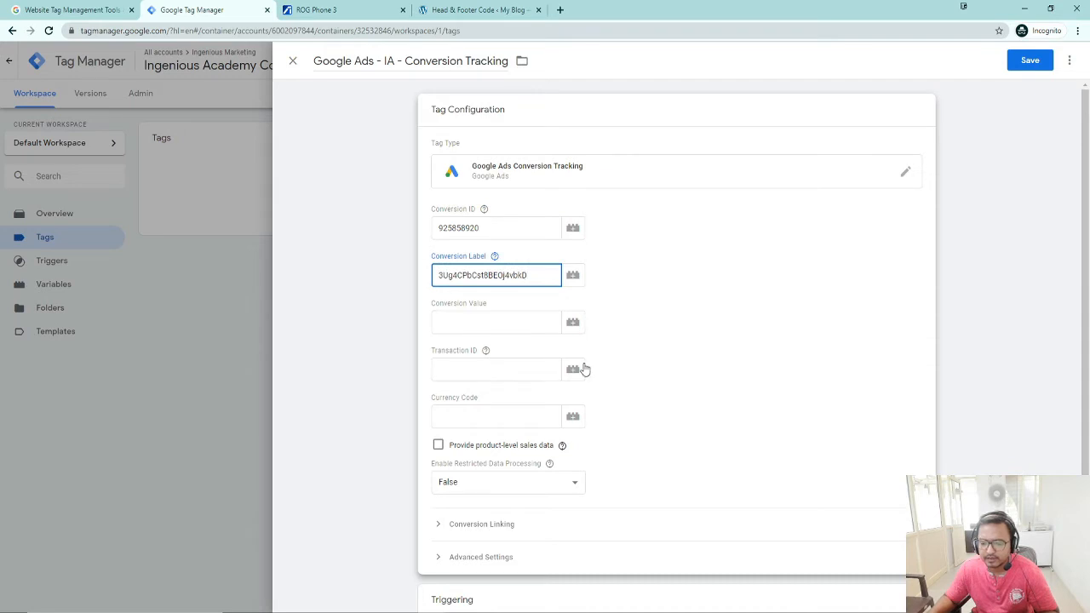
# Step: Review the optional Conversion Value, Transaction ID and Currency Code fields and the variables available for the transaction ID
pyautogui.scroll(-2, 585, 370)
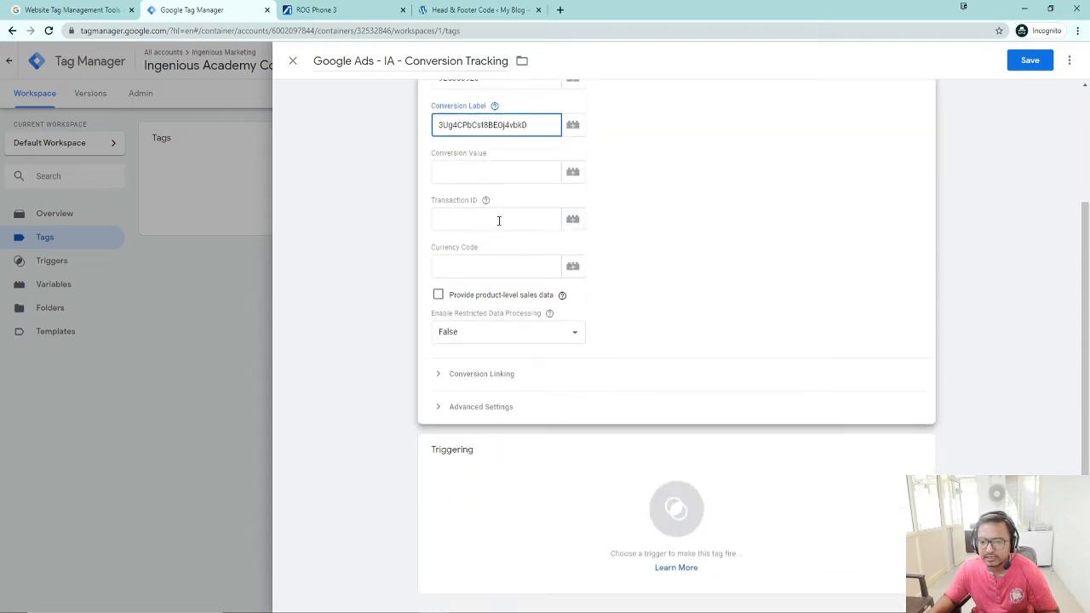
pyautogui.click(453, 169)
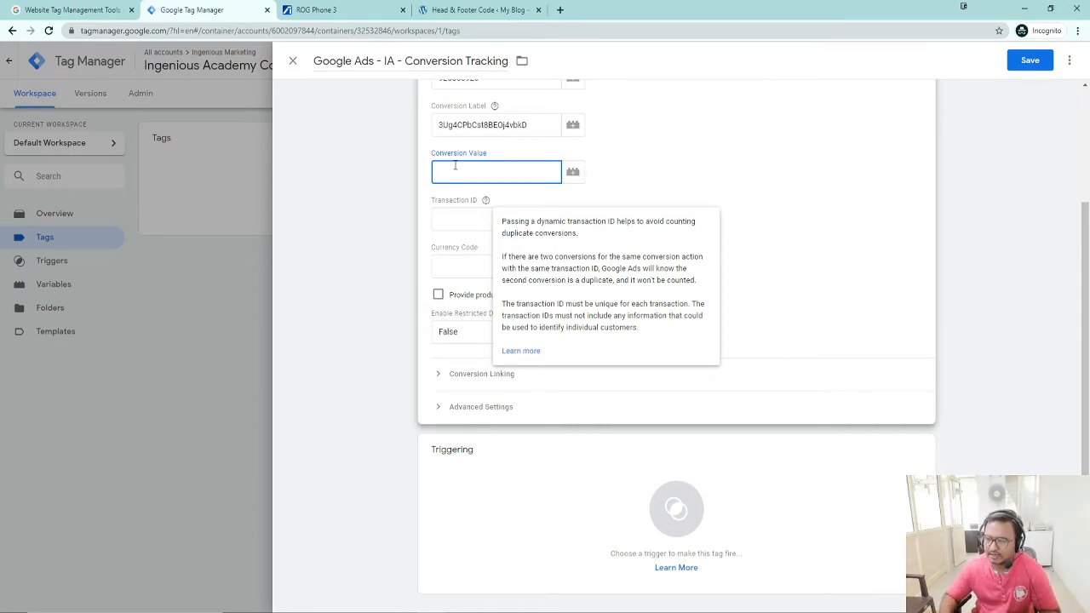
pyautogui.click(452, 221)
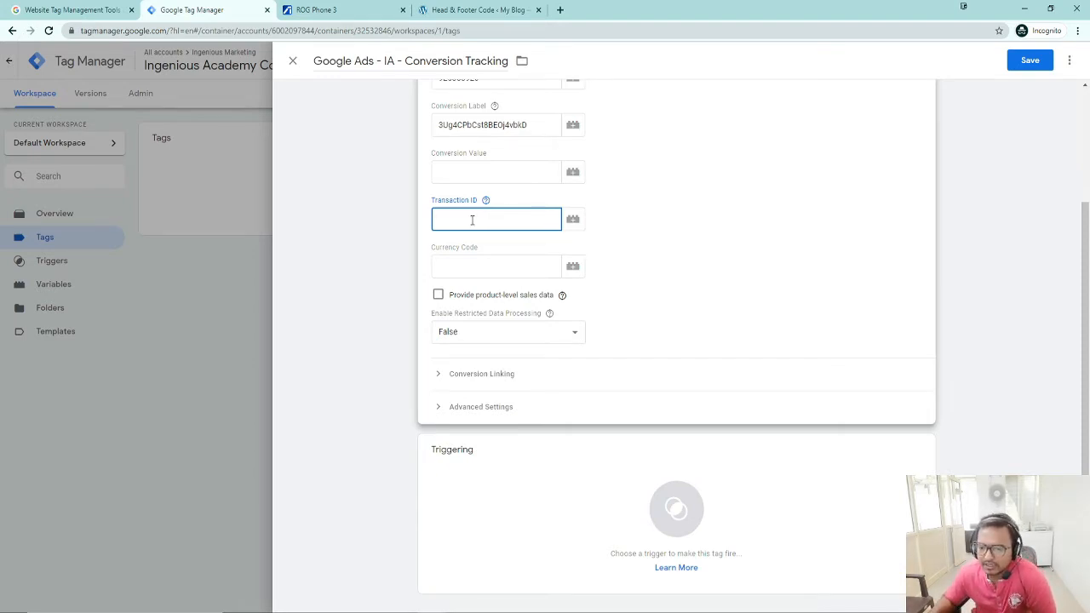
pyautogui.click(575, 219)
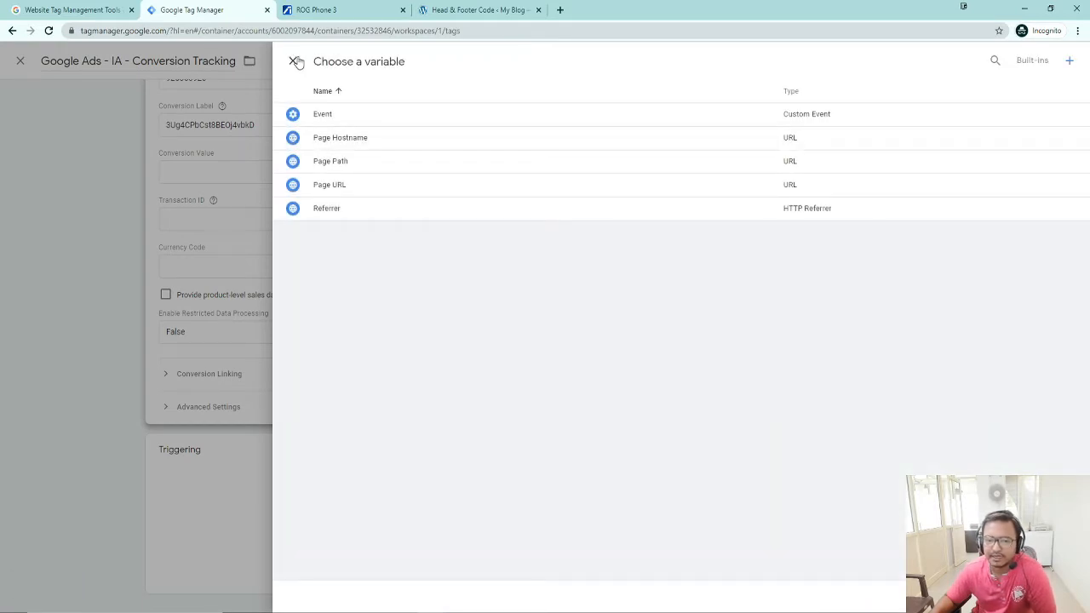
pyautogui.click(292, 60)
pyautogui.click(465, 270)
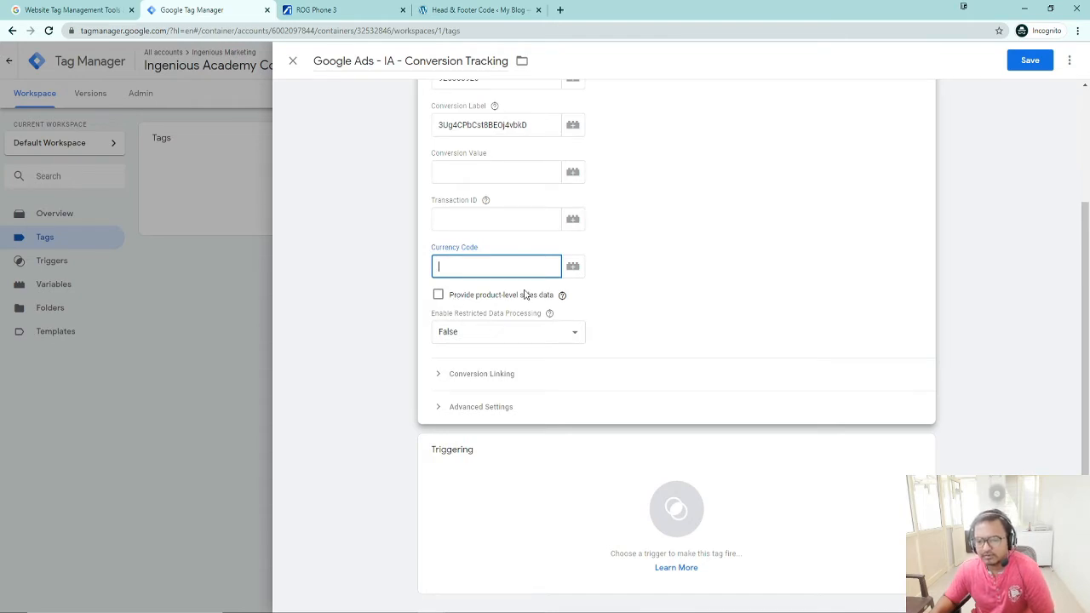
# Step: Expand the tag's Conversion Linking and Advanced Settings sections to examine their options
pyautogui.click(489, 380)
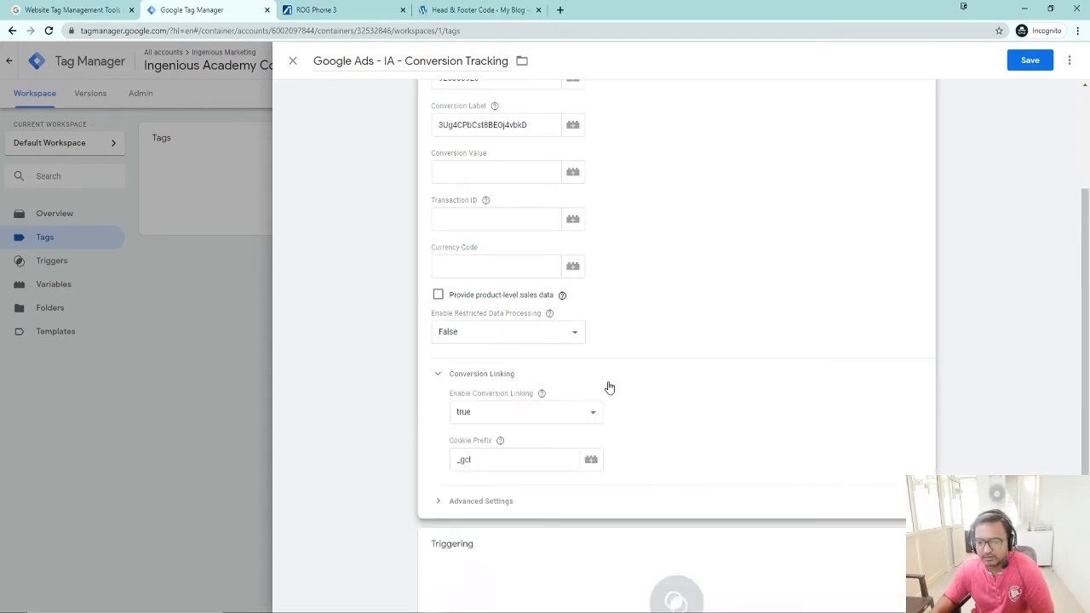
pyautogui.scroll(-1, 610, 388)
pyautogui.click(500, 448)
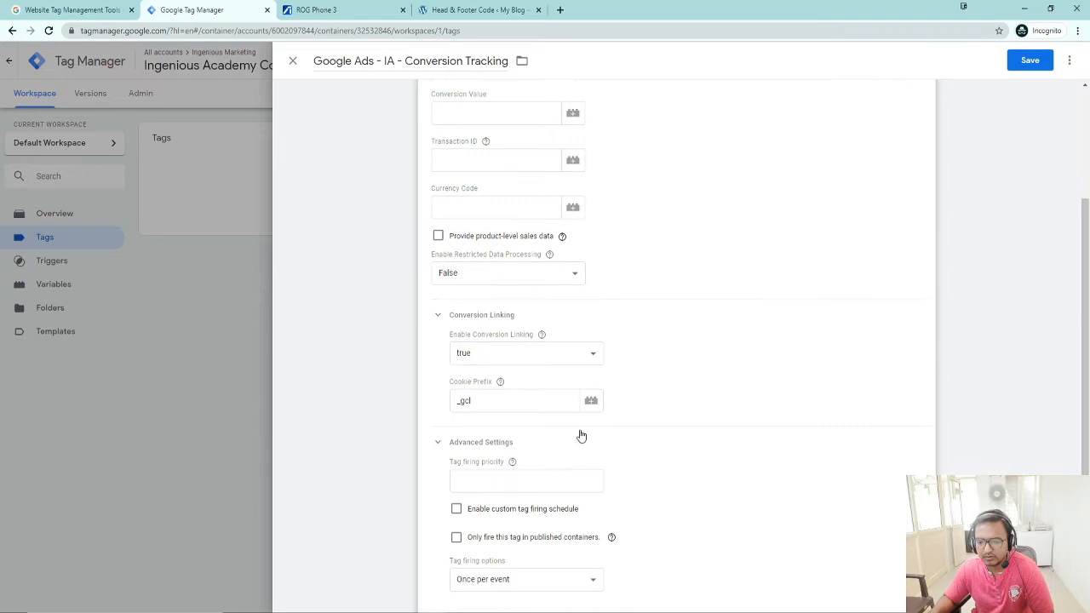
# Step: Examine the tag's cookie prefix and firing priority fields and expand the Tag Sequencing and Additional Tag Metadata options
pyautogui.doubleClick(473, 406)
pyautogui.scroll(-2, 637, 418)
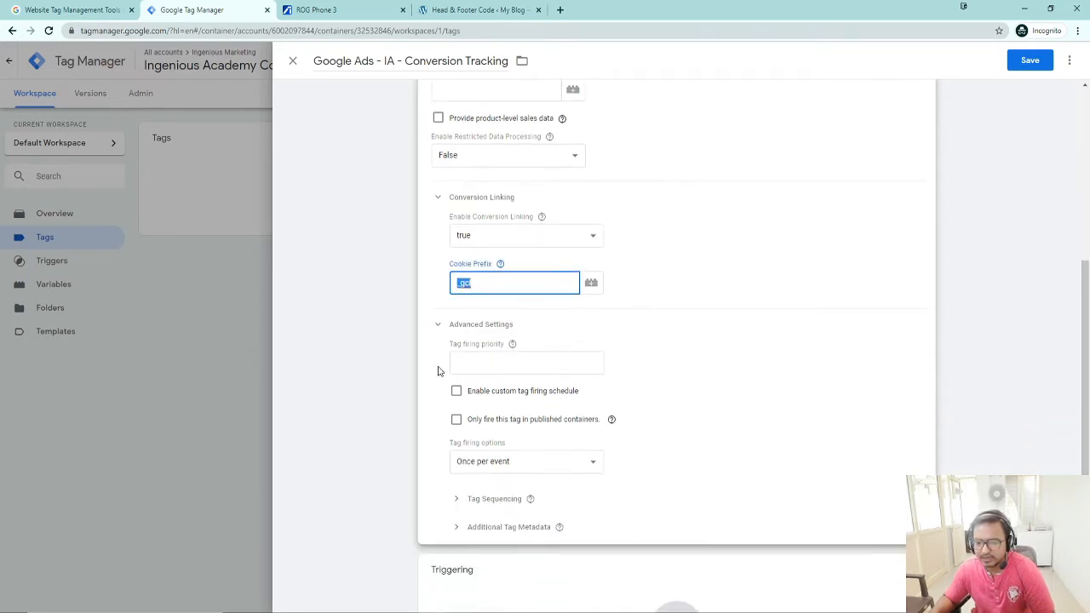
pyautogui.click(481, 366)
pyautogui.scroll(-2, 647, 371)
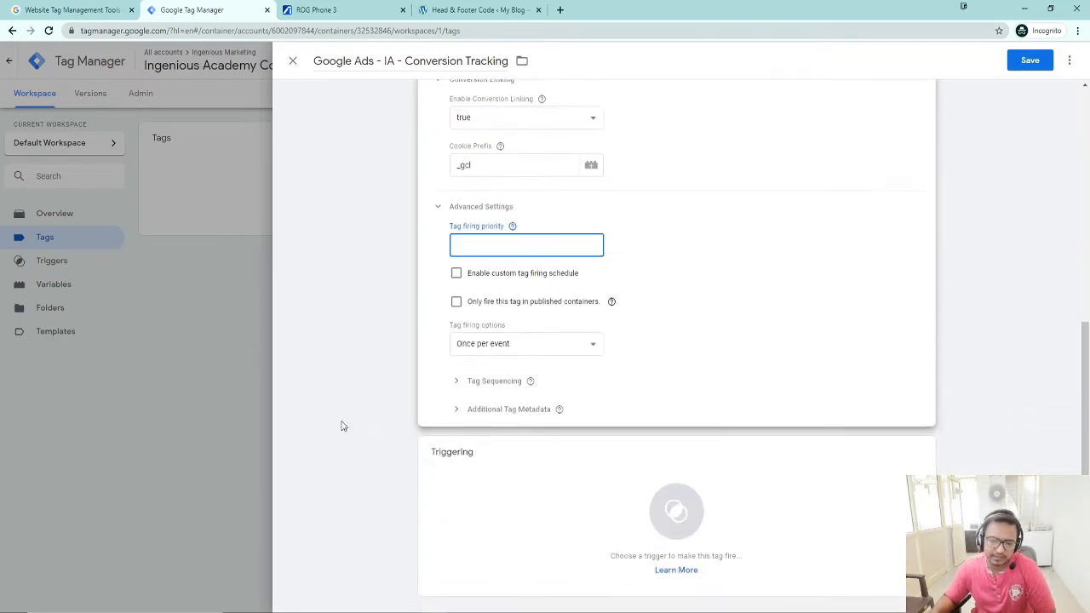
pyautogui.click(458, 382)
pyautogui.scroll(-1, 511, 414)
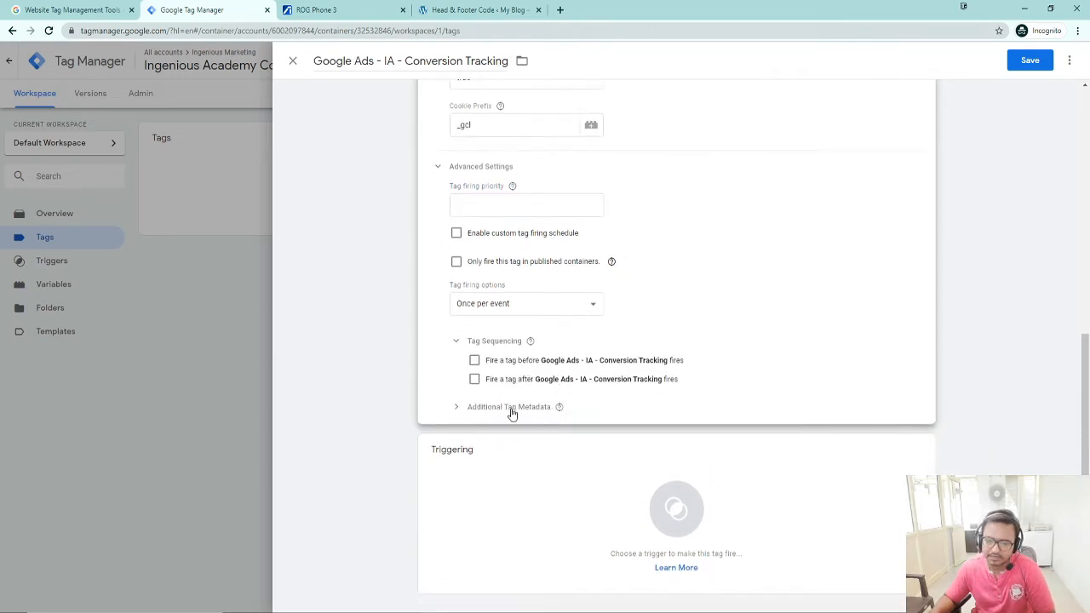
pyautogui.click(511, 413)
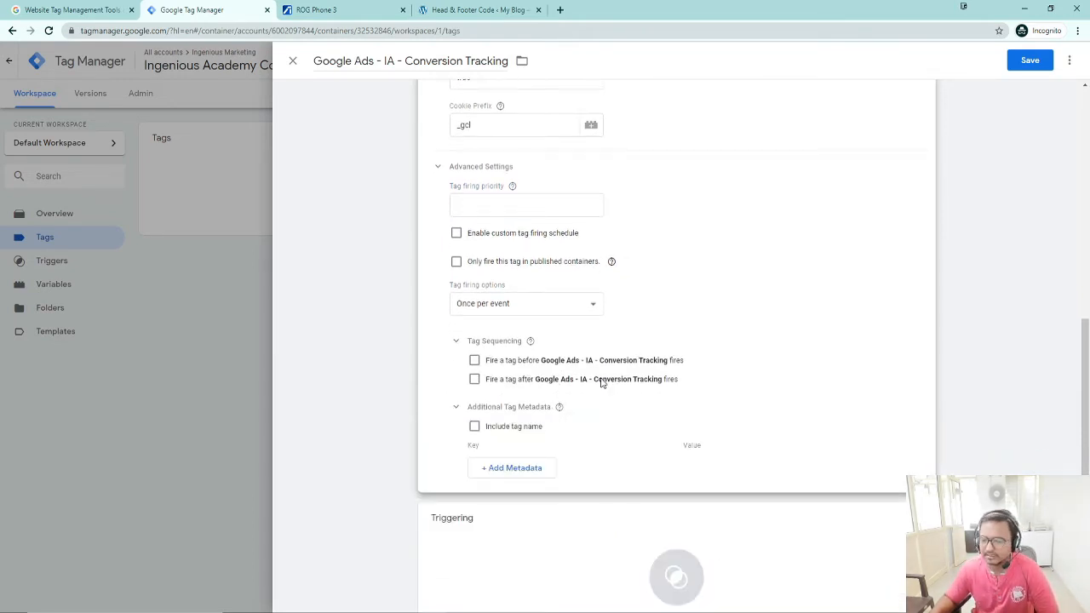
pyautogui.scroll(-1, 601, 382)
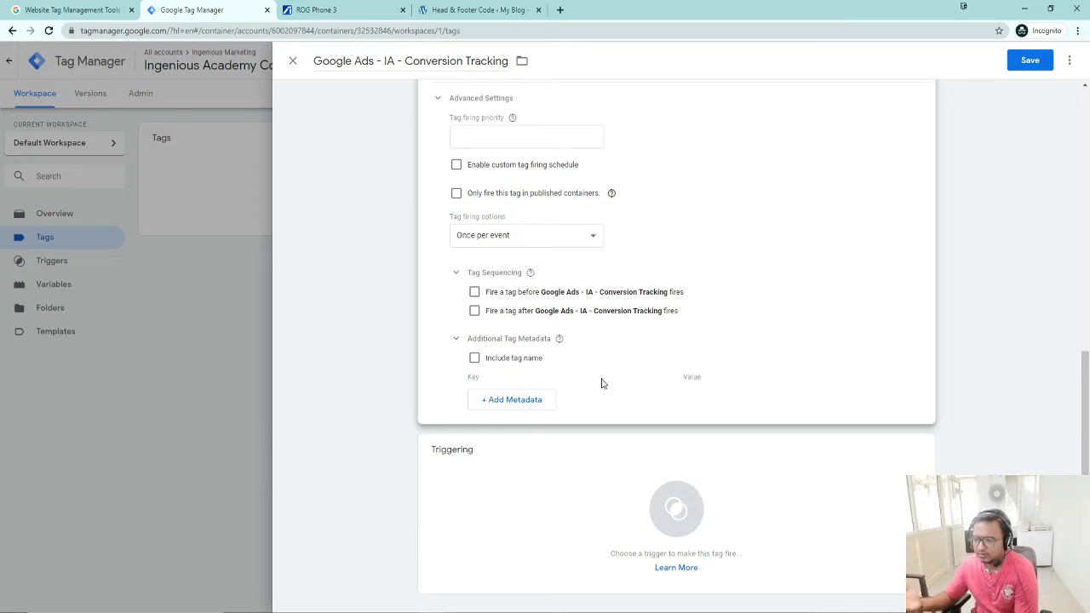
# Step: Collapse the tag's Conversion Linking and Advanced Settings sections and return to the conversion ID and label fields
pyautogui.scroll(5, 588, 390)
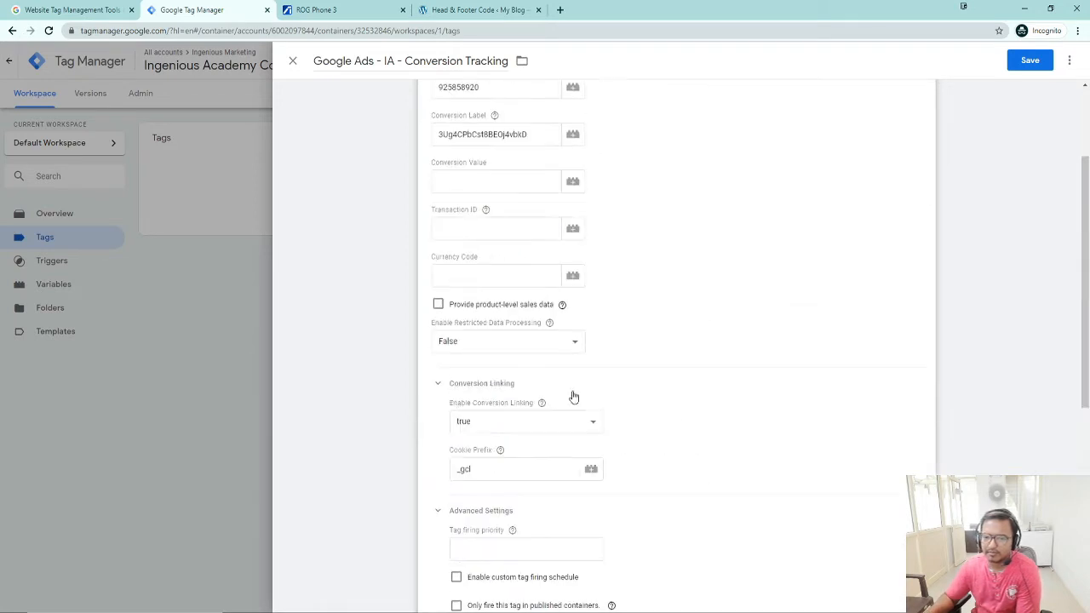
pyautogui.click(443, 383)
pyautogui.click(440, 414)
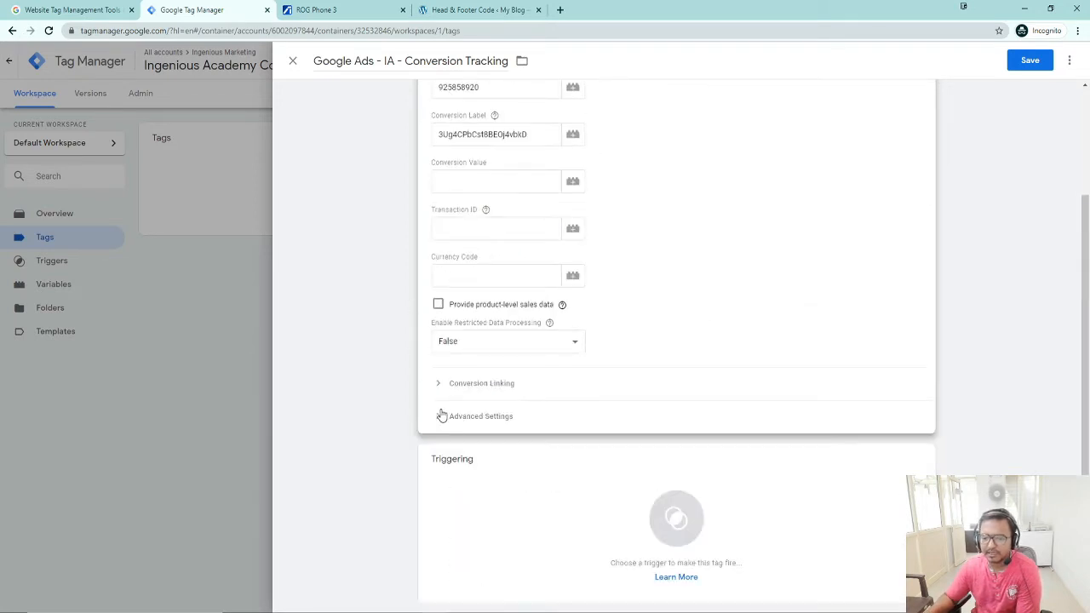
pyautogui.scroll(2, 477, 323)
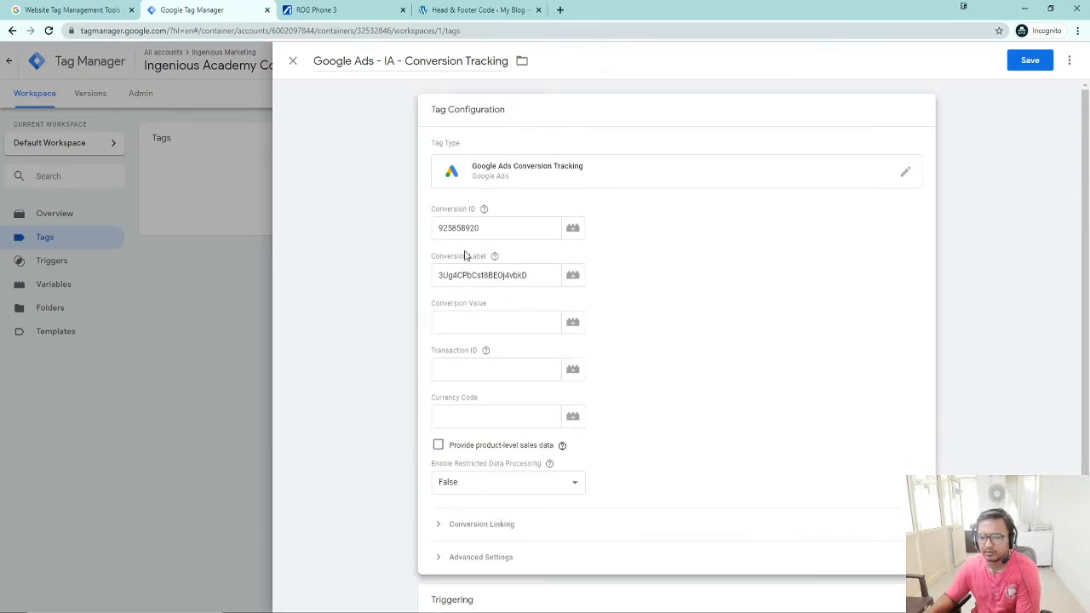
# Step: Create a new trigger for the conversion tracking tag and name it Thank You Page
pyautogui.scroll(-3, 626, 476)
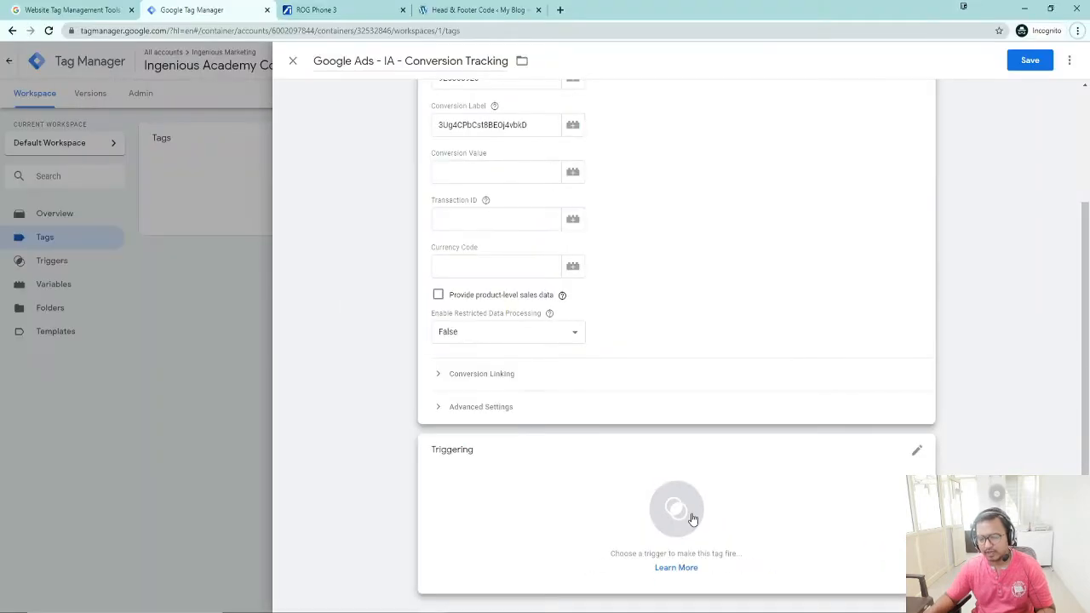
pyautogui.click(723, 516)
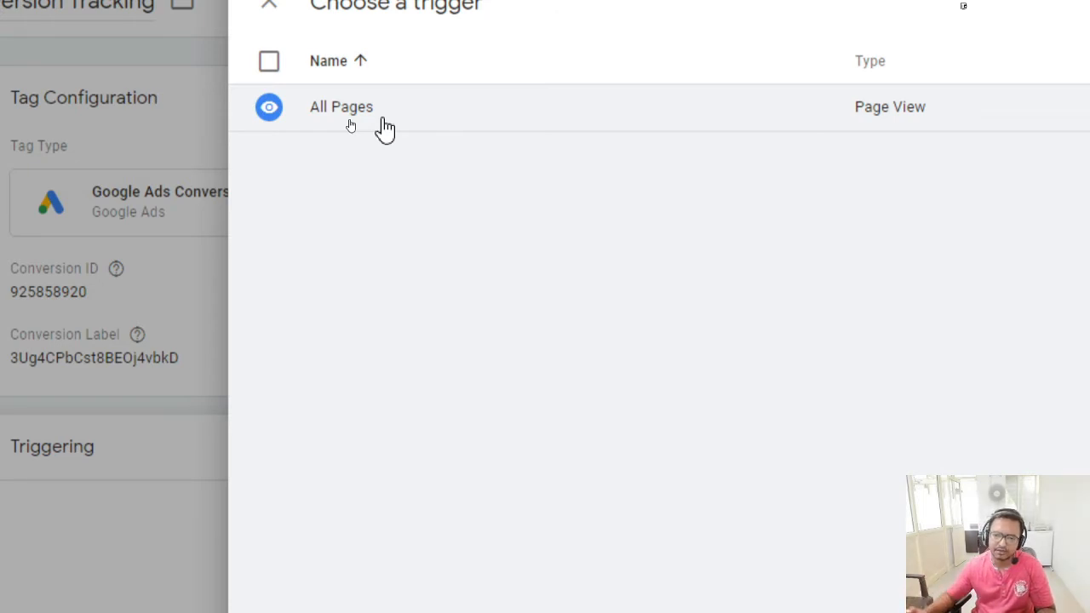
pyautogui.click(1065, 61)
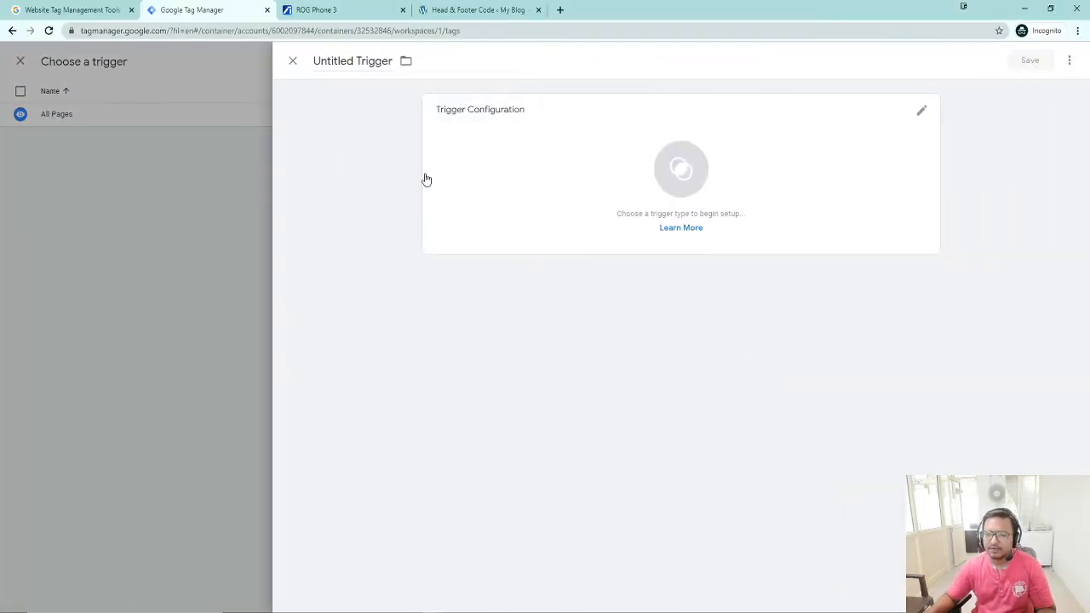
pyautogui.click(364, 66)
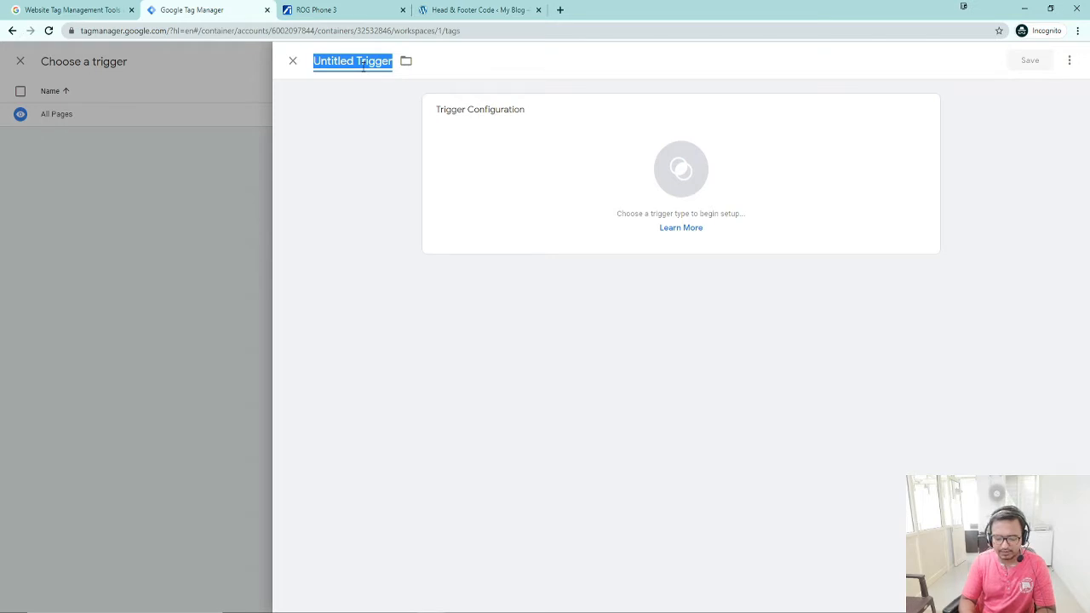
pyautogui.write('Thank You')
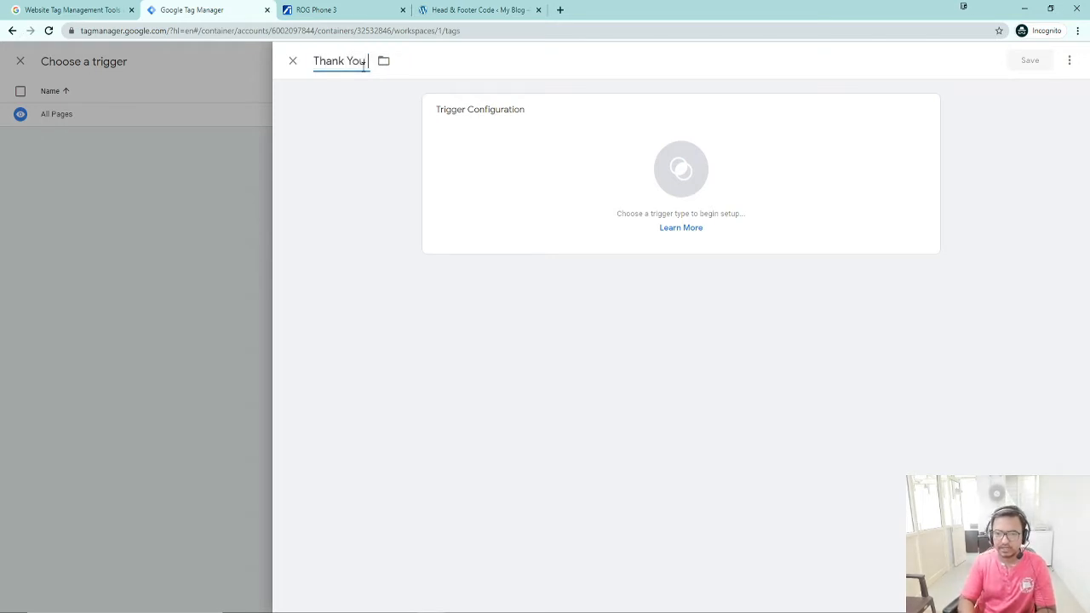
pyautogui.write(' PAge')
pyautogui.press('BackSpace')
pyautogui.press('BackSpace')
pyautogui.press('BackSpace')
pyautogui.press('BackSpace')
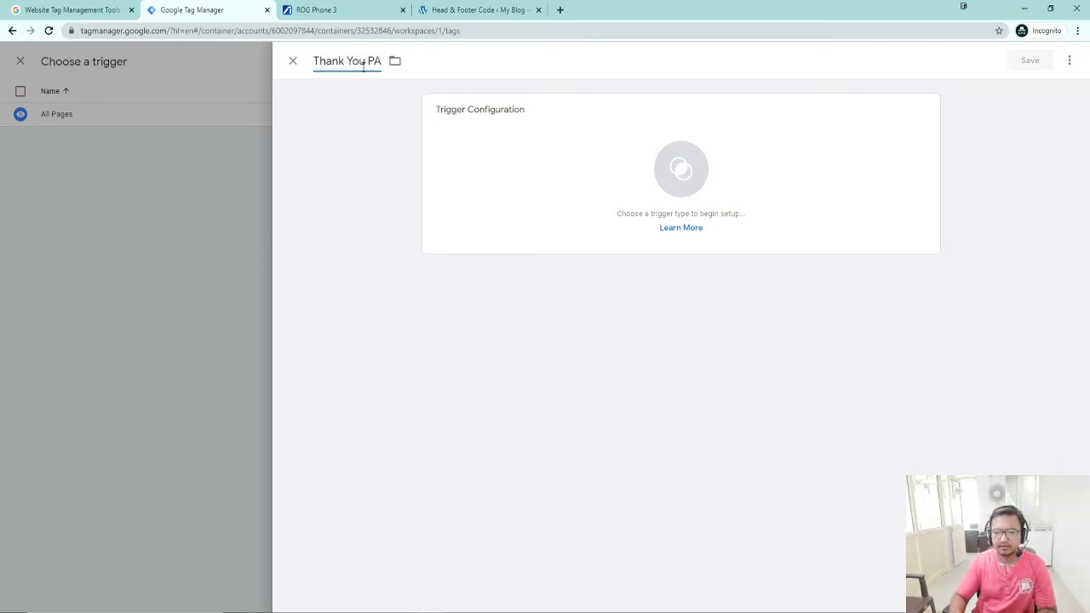
pyautogui.write('Page')
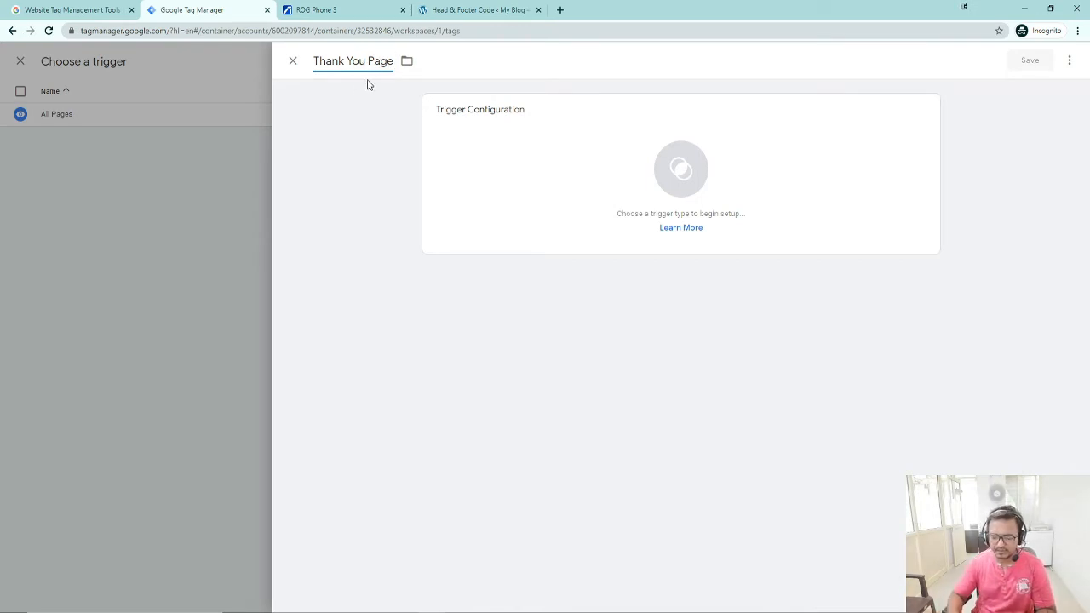
pyautogui.write('-')
pyautogui.press('BackSpace')
pyautogui.press('BackSpace')
pyautogui.press('BackSpace')
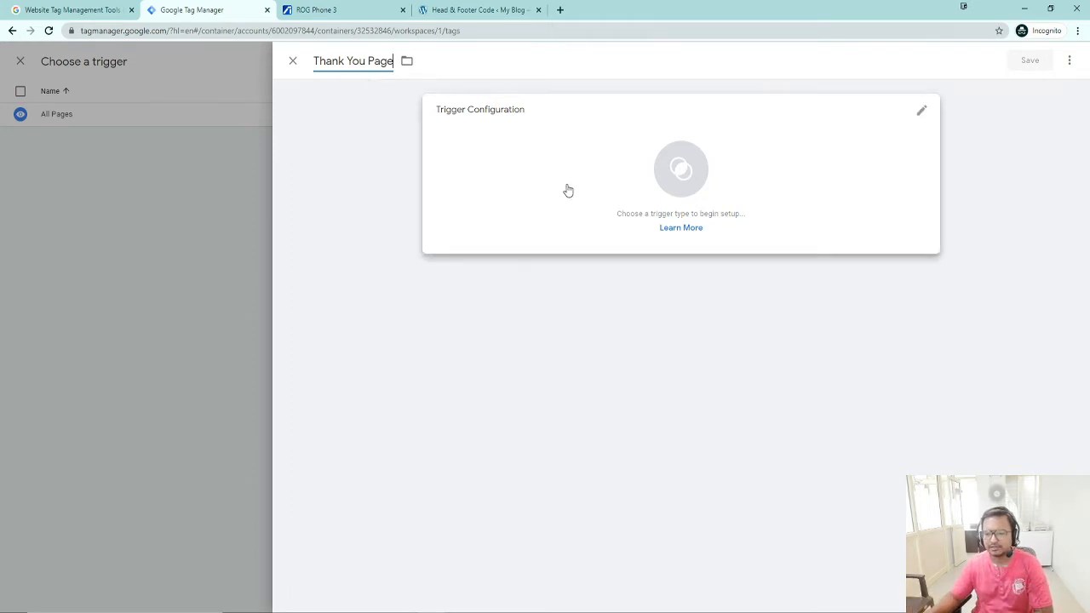
# Step: Set the trigger type to Page View and make it fire on Some Page Views
pyautogui.click(675, 174)
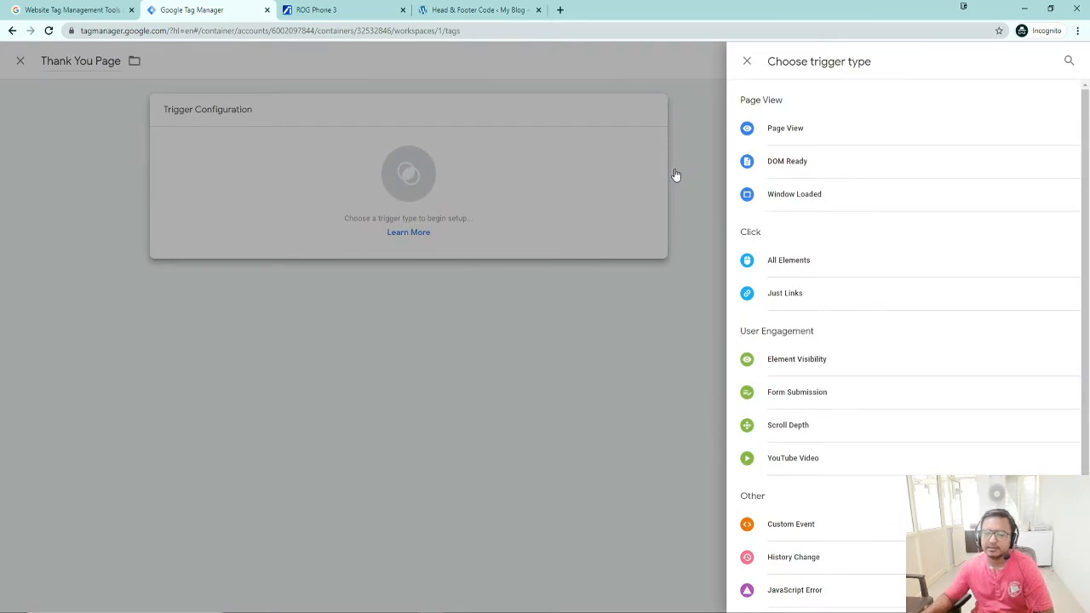
pyautogui.scroll(-1, 928, 277)
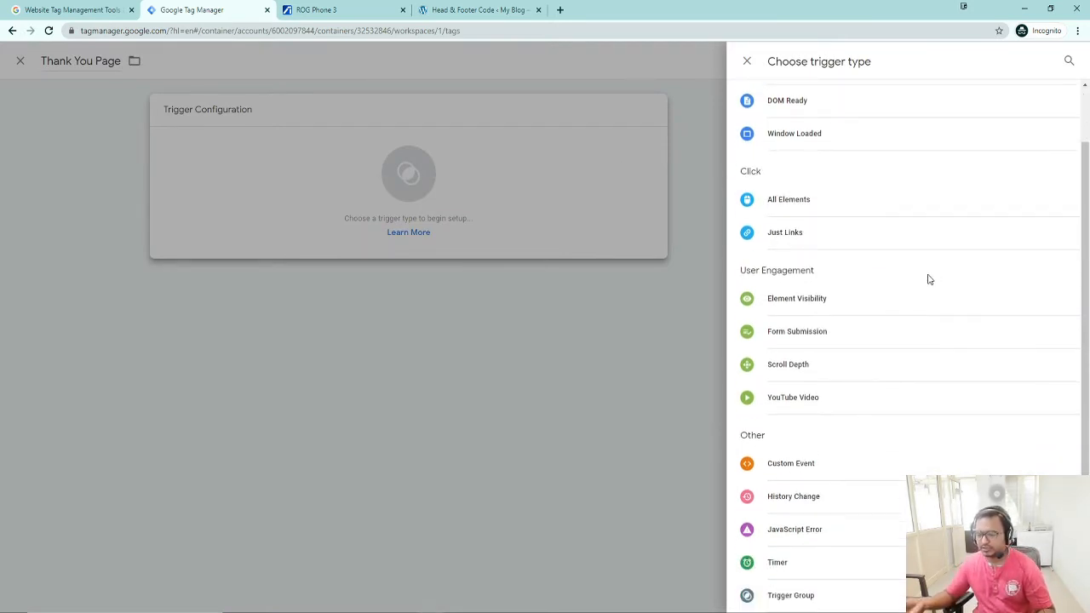
pyautogui.scroll(1, 902, 256)
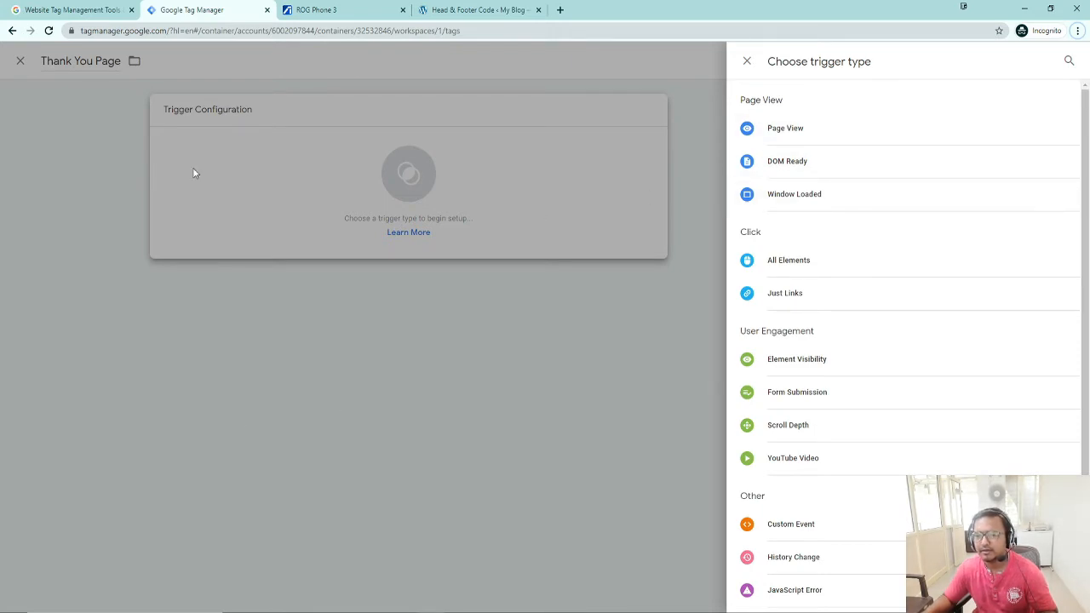
pyautogui.click(806, 134)
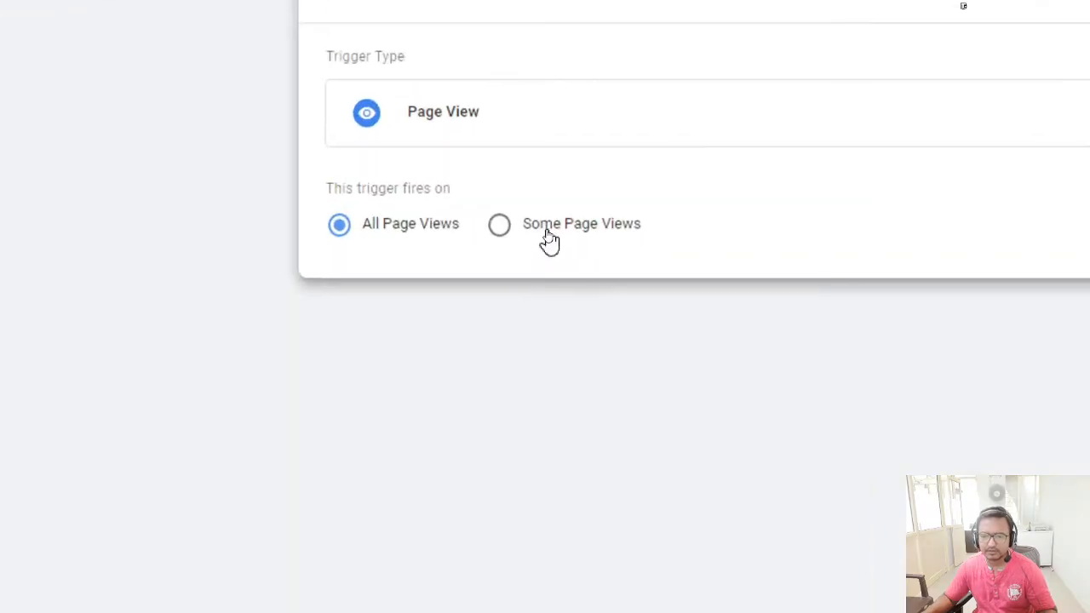
pyautogui.click(548, 235)
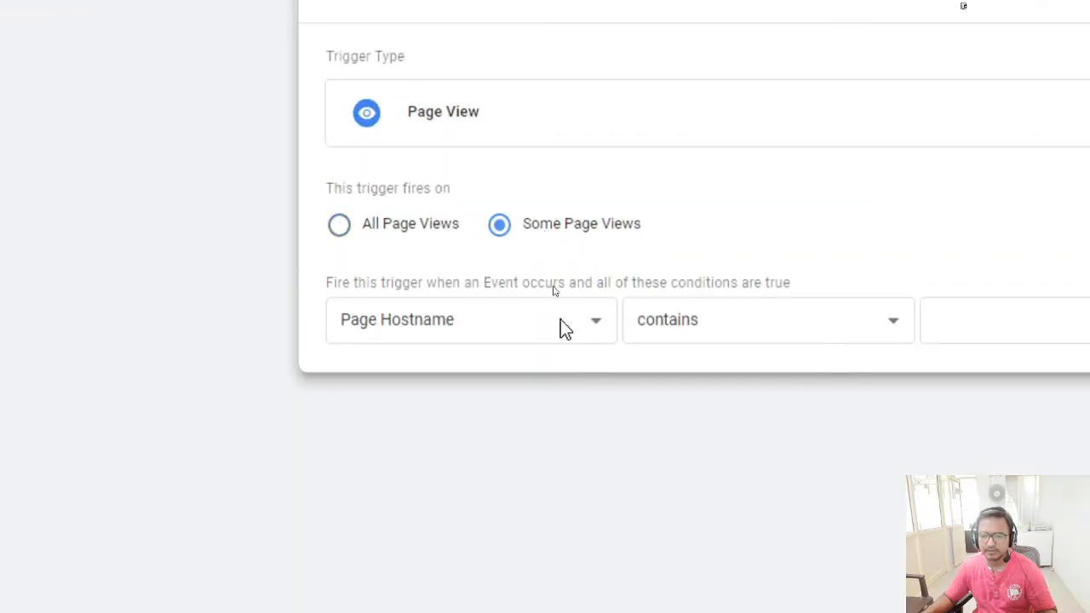
# Step: Set the trigger's firing condition to Page URL contains Thank-you
pyautogui.click(406, 340)
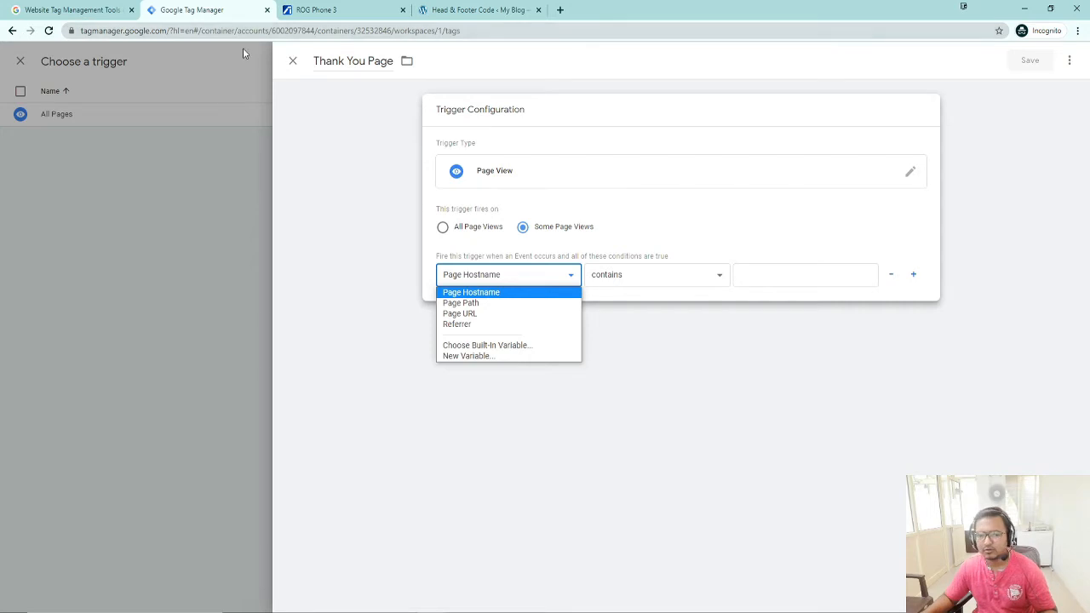
pyautogui.moveTo(174, 29); pyautogui.dragTo(359, 30)
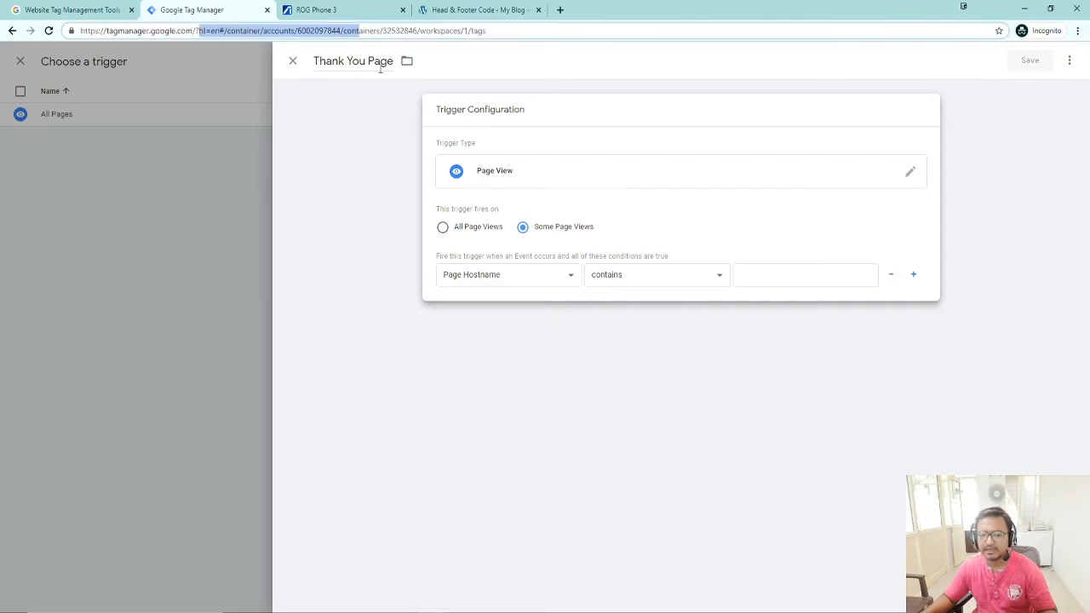
pyautogui.click(488, 275)
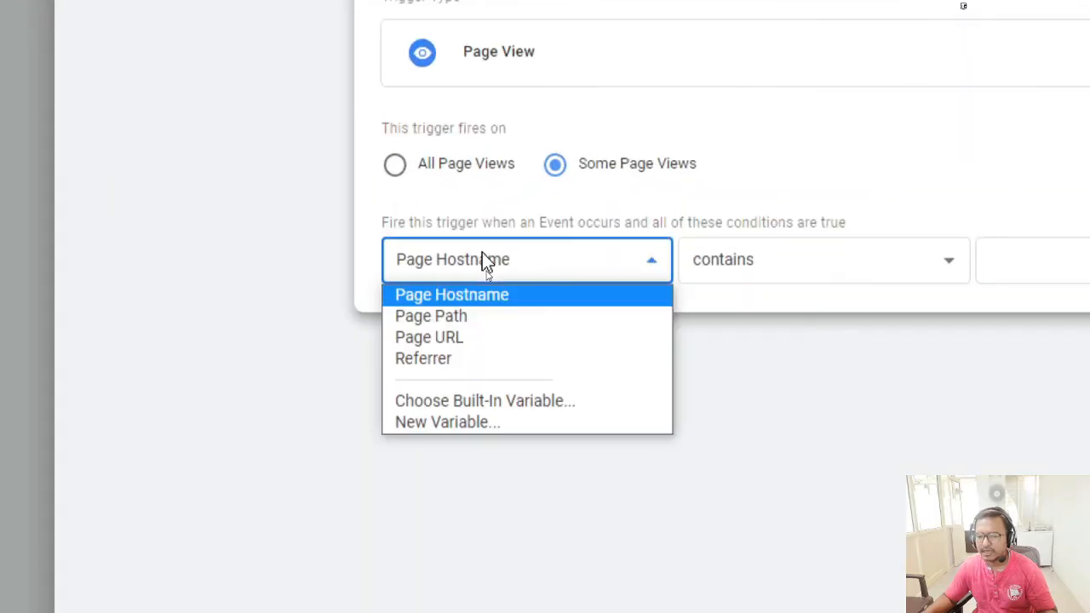
pyautogui.click(498, 347)
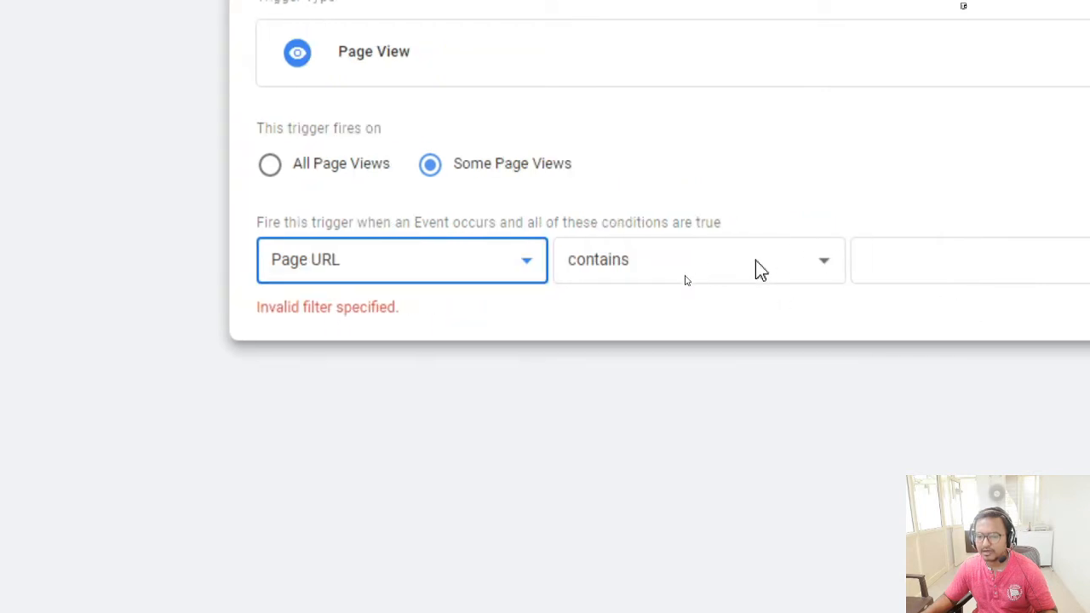
pyautogui.click(881, 259)
pyautogui.click(739, 335)
pyautogui.click(684, 272)
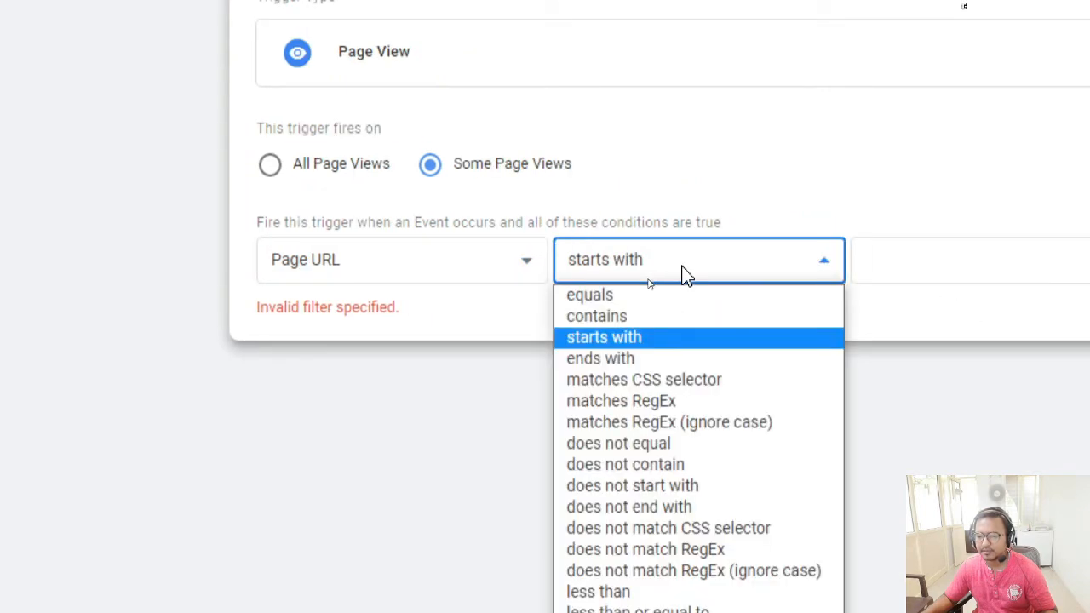
pyautogui.click(664, 316)
pyautogui.click(940, 264)
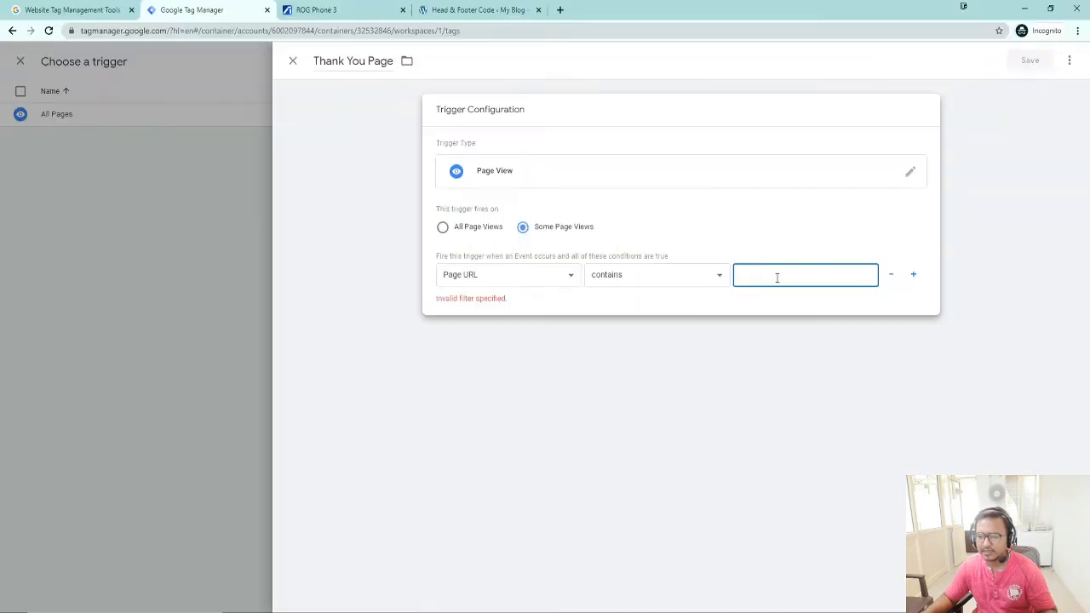
pyautogui.write('Thank-you')
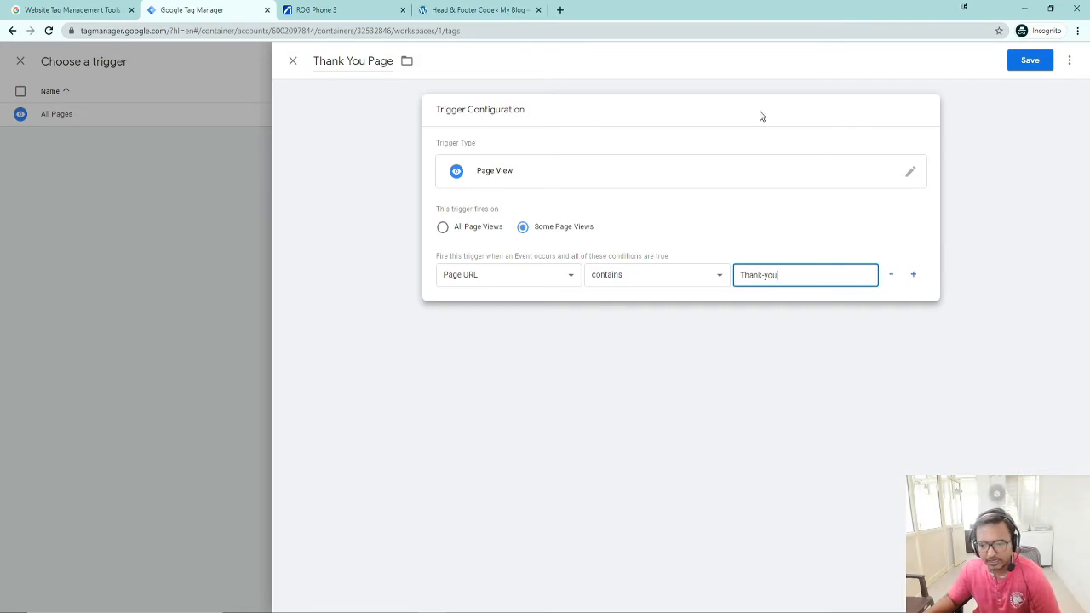
pyautogui.click(640, 275)
pyautogui.click(613, 292)
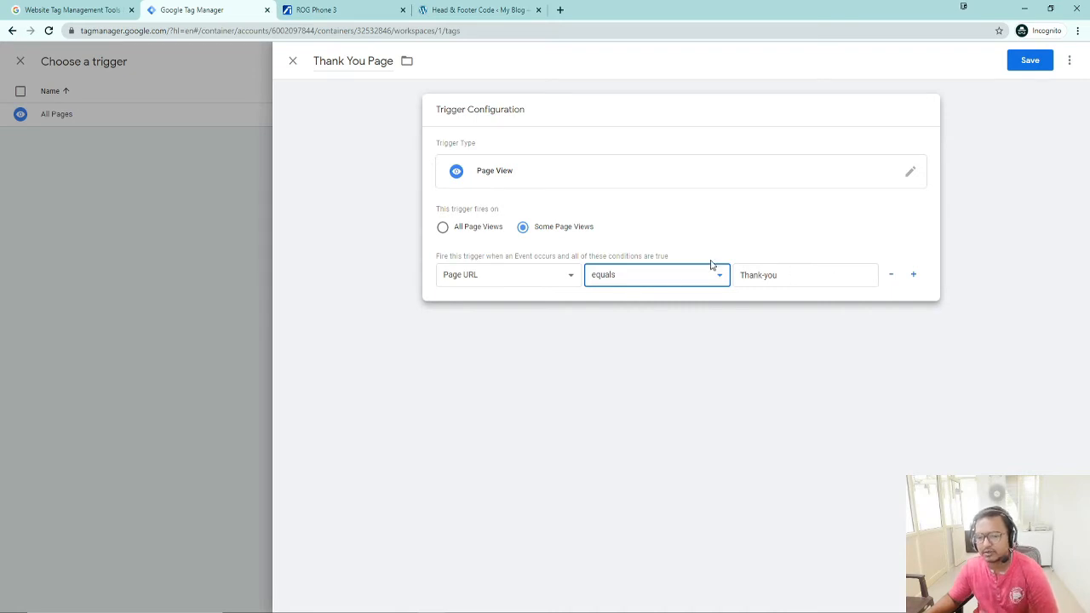
pyautogui.click(786, 273)
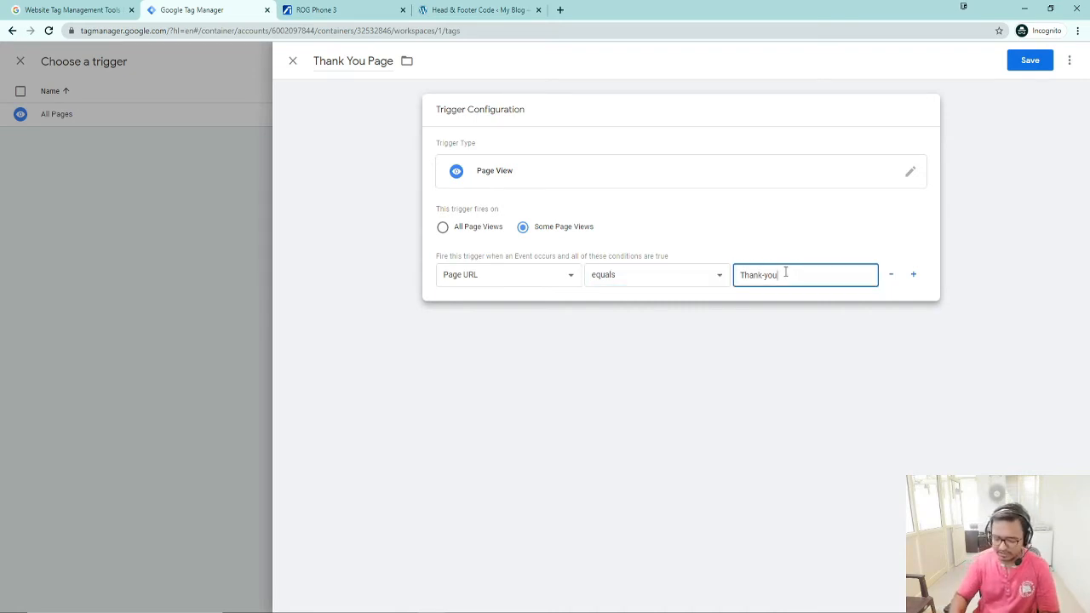
pyautogui.write('https://www')
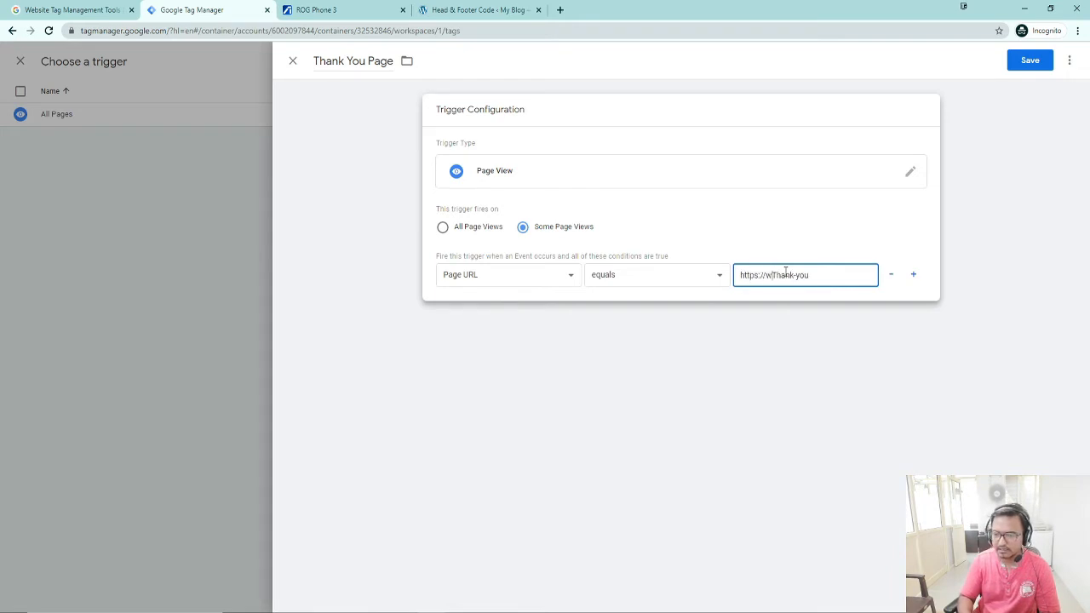
pyautogui.write('.ingeniousac')
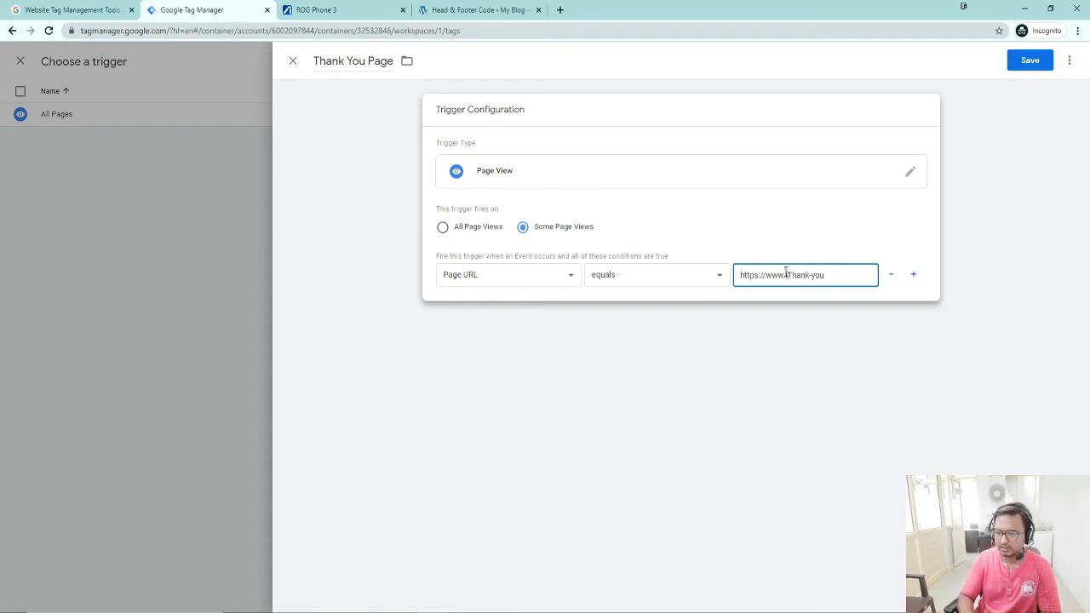
pyautogui.write('ademy.in')
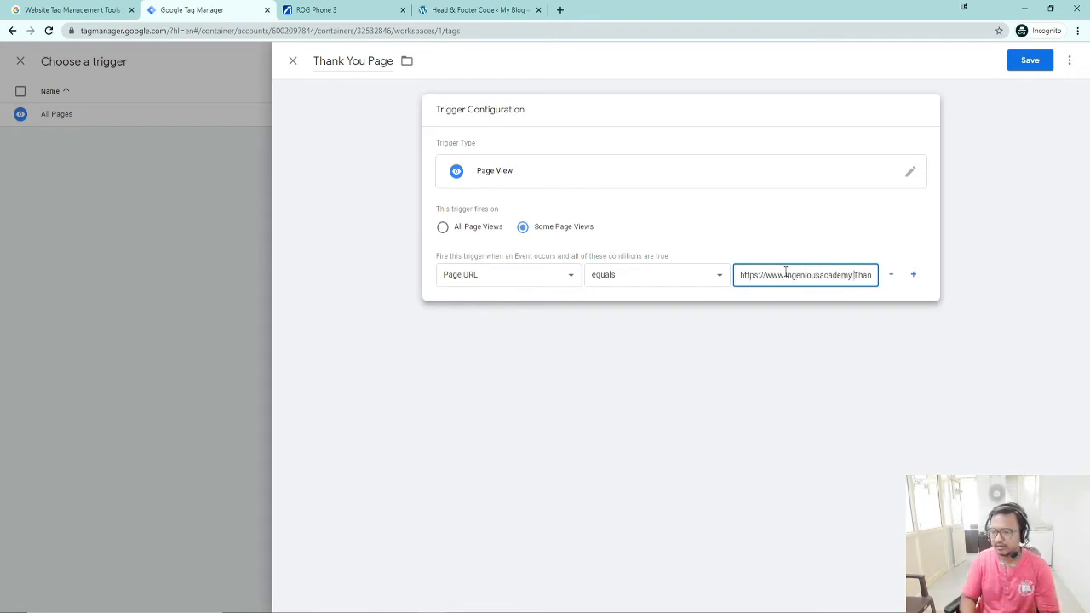
pyautogui.write('/')
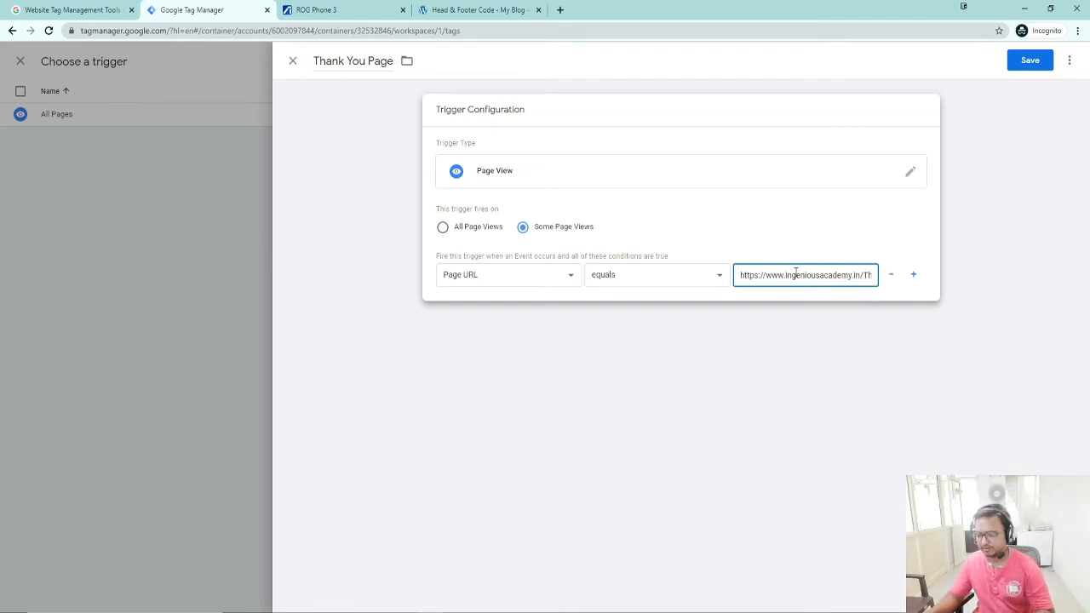
pyautogui.press('End')
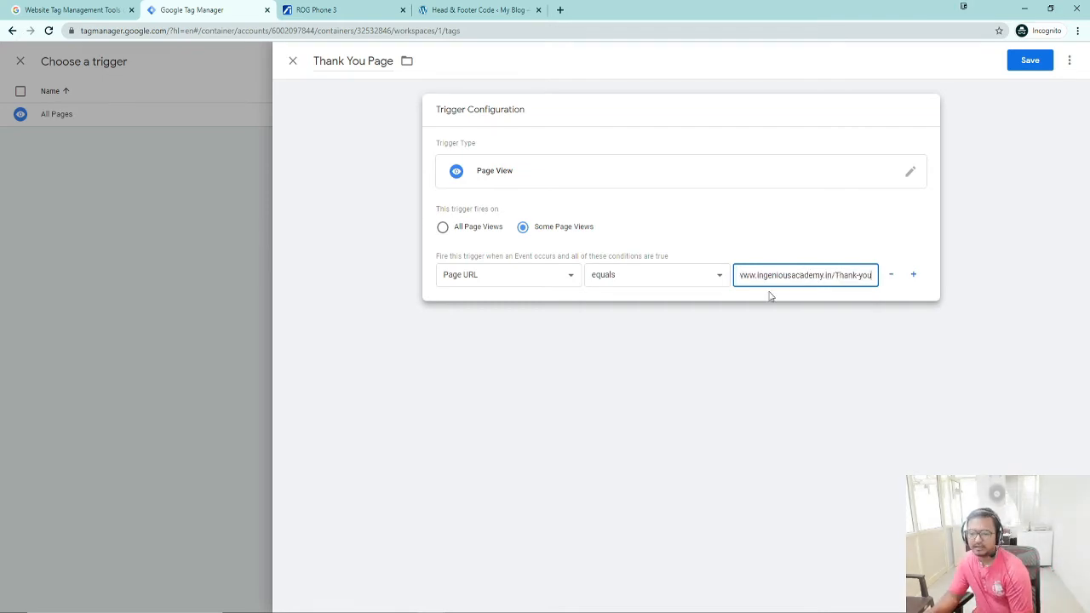
# Step: Clear the URL from the trigger's firing condition and check the blog's address and dashboard in the WordPress admin
pyautogui.hotkey('ctrl', 'a')
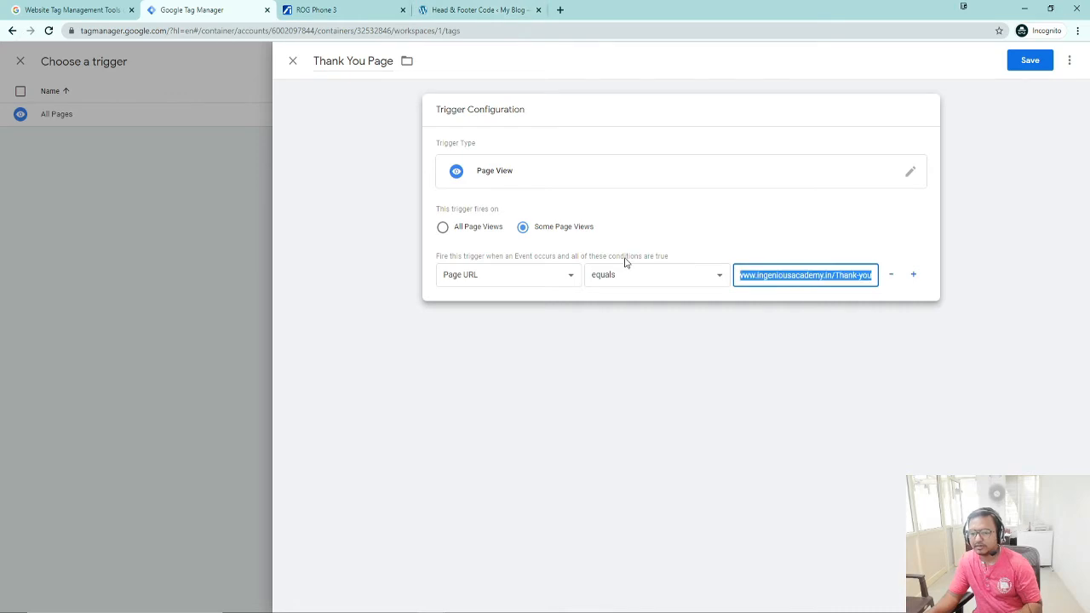
pyautogui.hotkey('ctrl', 'x')
pyautogui.click(453, 15)
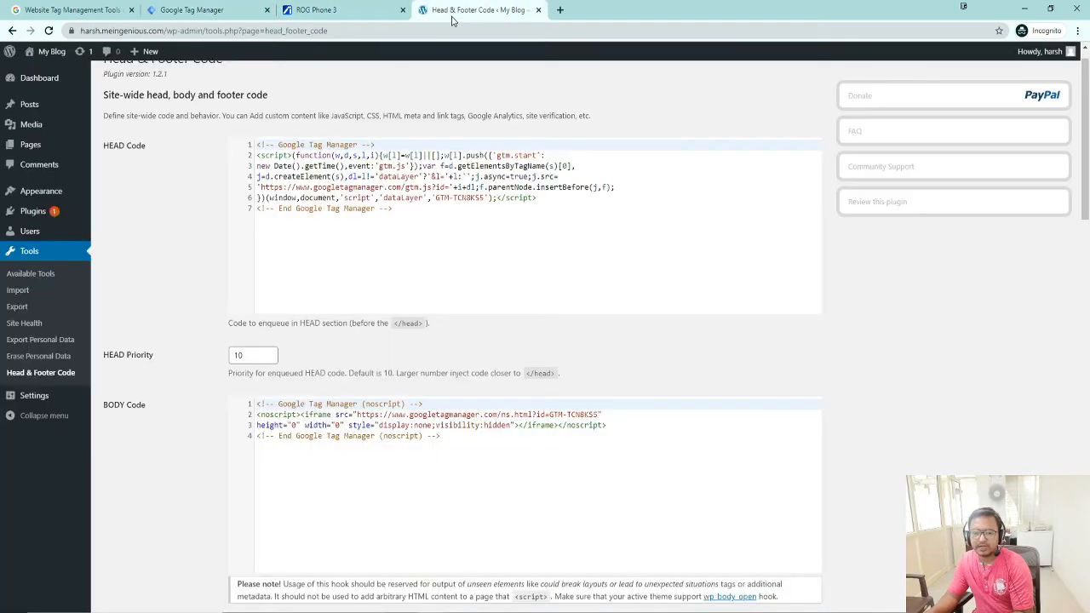
pyautogui.moveTo(121, 31); pyautogui.dragTo(206, 30)
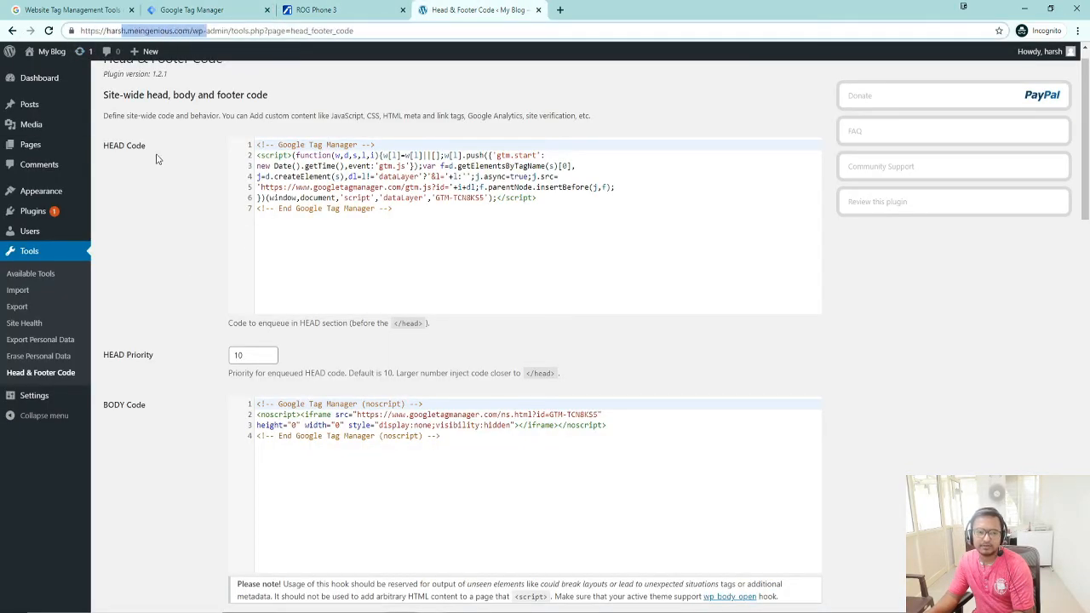
pyautogui.scroll(1, 26, 102)
pyautogui.click(34, 77)
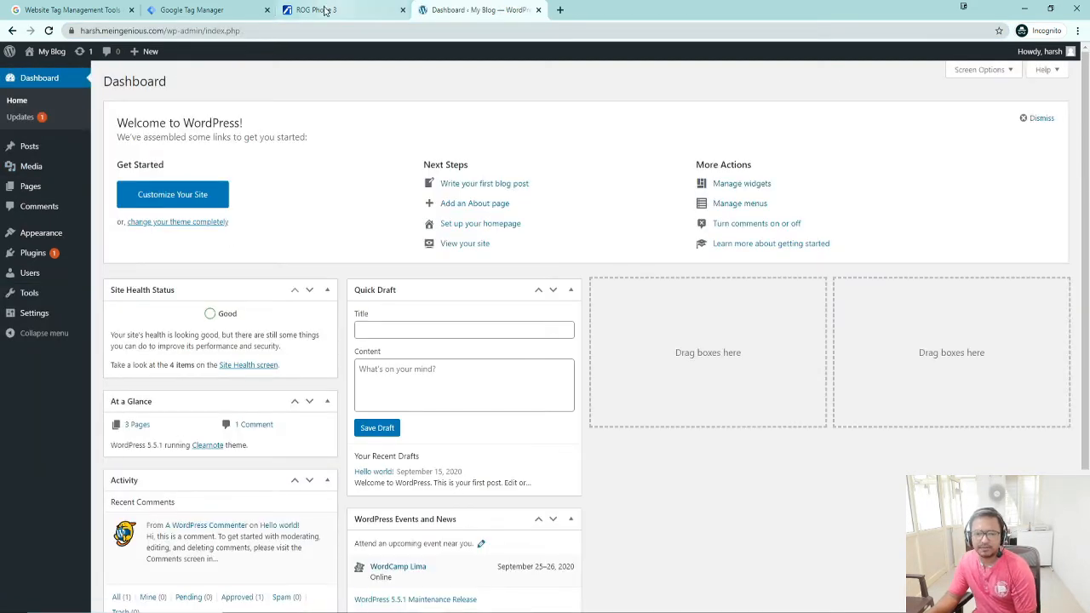
pyautogui.click(182, 11)
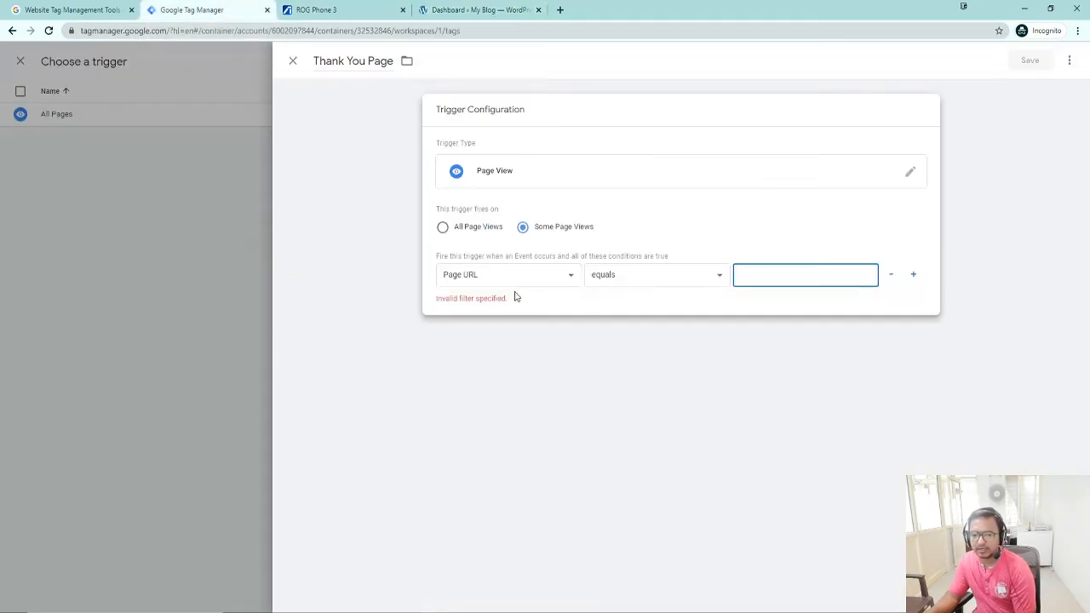
# Step: Make the Thank You Page trigger fire on All Page Views and save both the trigger and the conversion tracking tag
pyautogui.moveTo(437, 235); pyautogui.dragTo(440, 231)
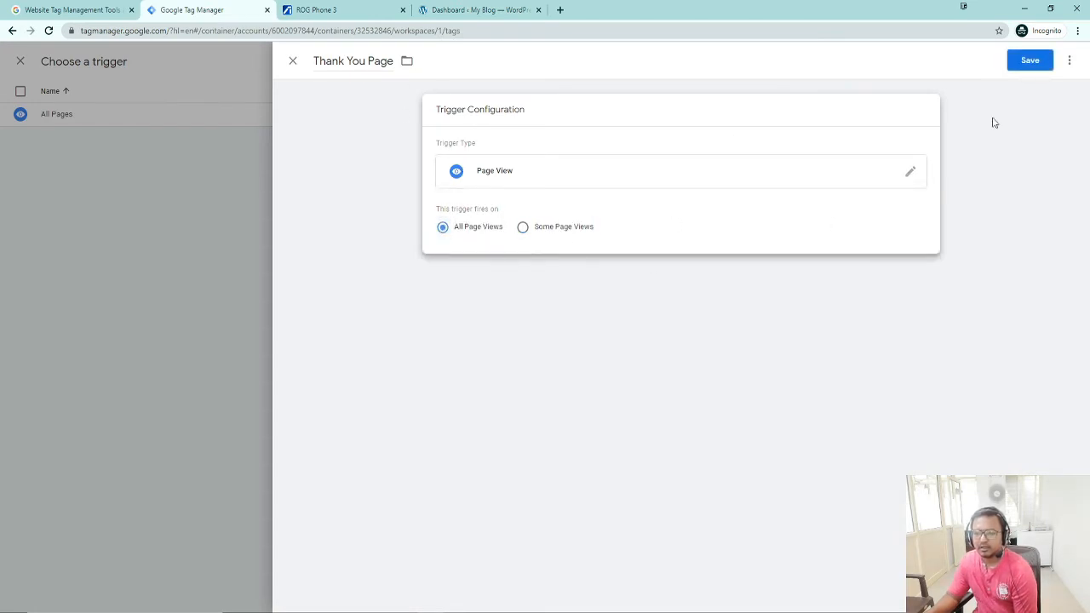
pyautogui.click(1050, 64)
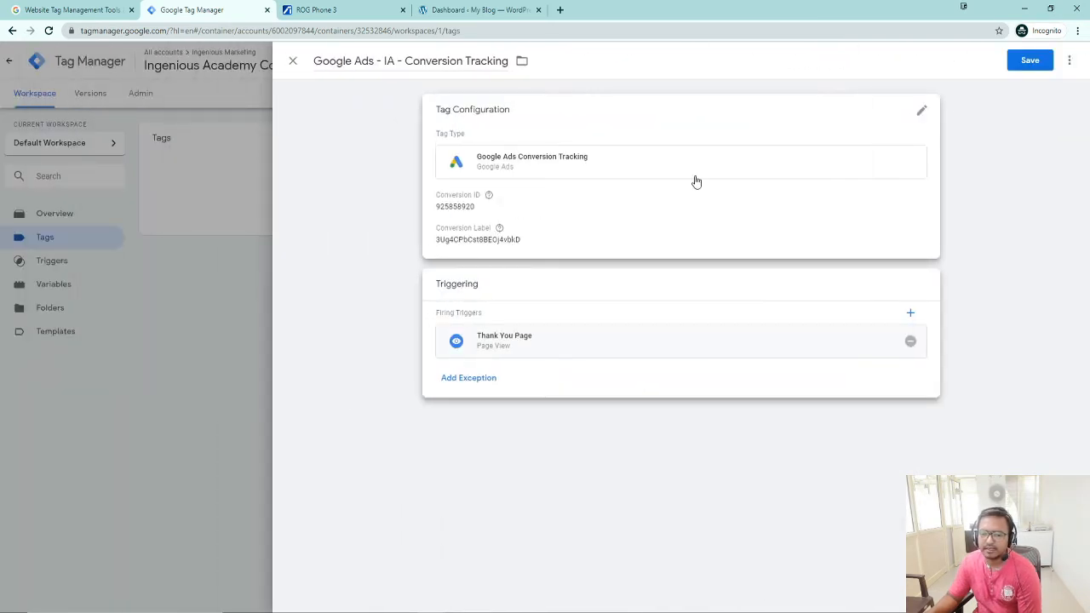
pyautogui.click(1030, 60)
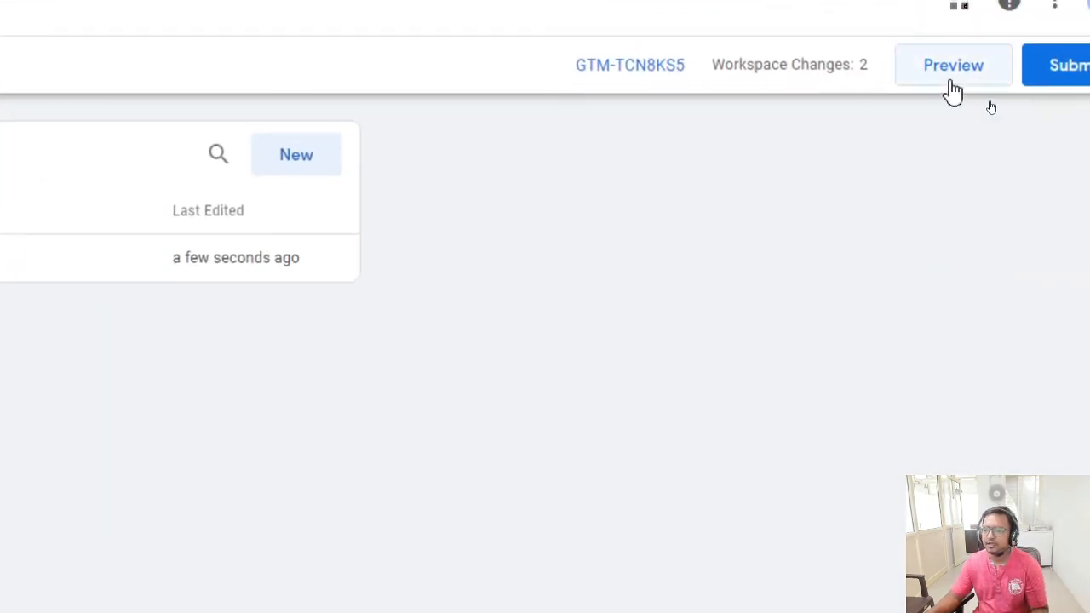
# Step: Start Preview mode for the Ingenious Academy Container and open the list of cookies in use on the page
pyautogui.click(954, 92)
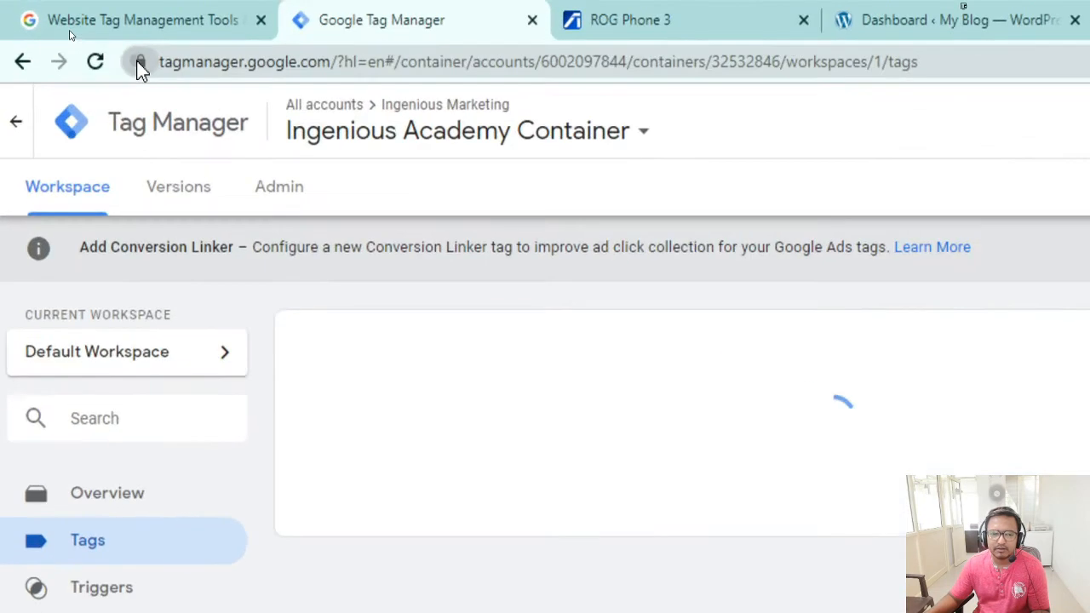
pyautogui.click(71, 31)
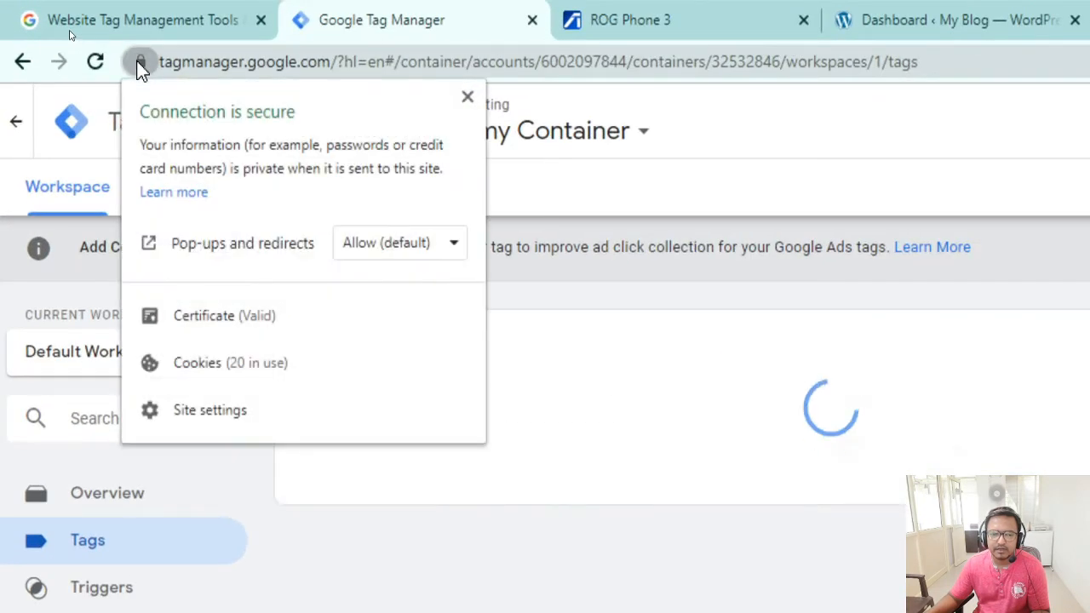
pyautogui.click(234, 375)
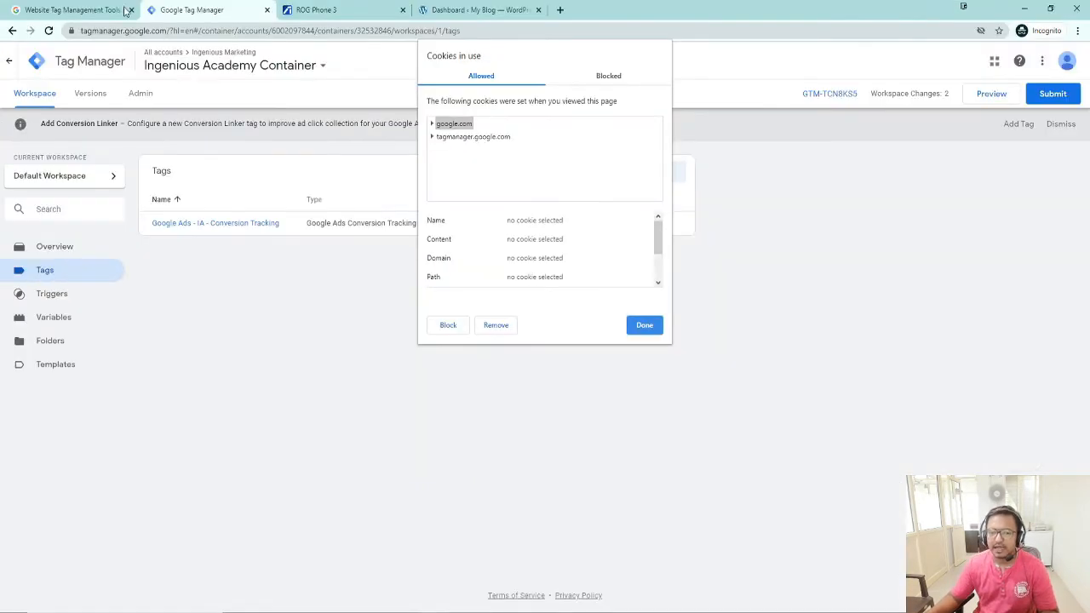
# Step: Open the WordPress blog's public site in a new tab and reload its home page
pyautogui.click(559, 10)
pyautogui.write('har')
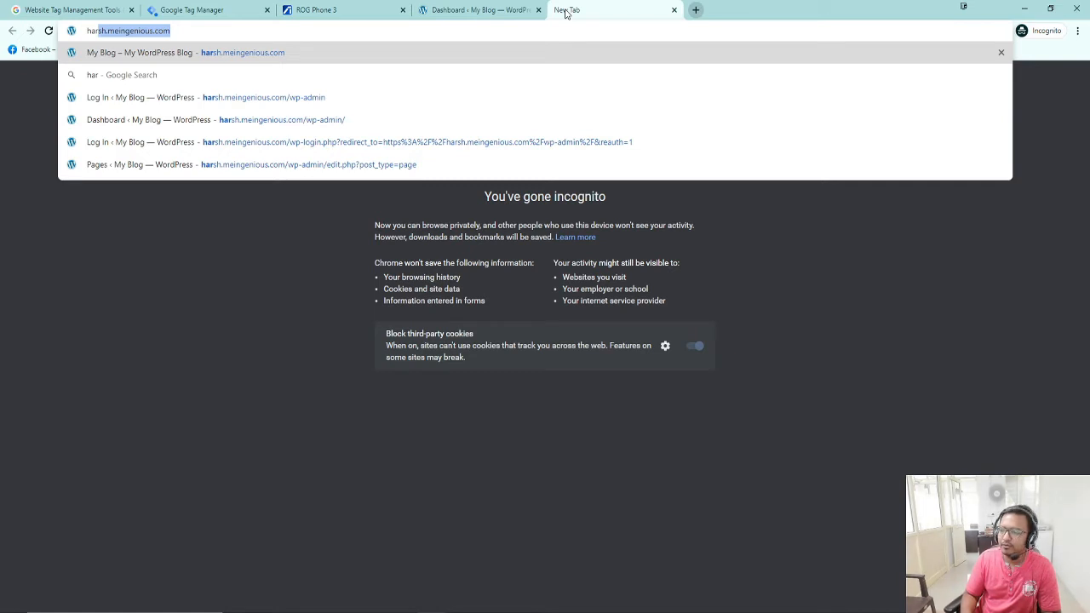
pyautogui.press('Return')
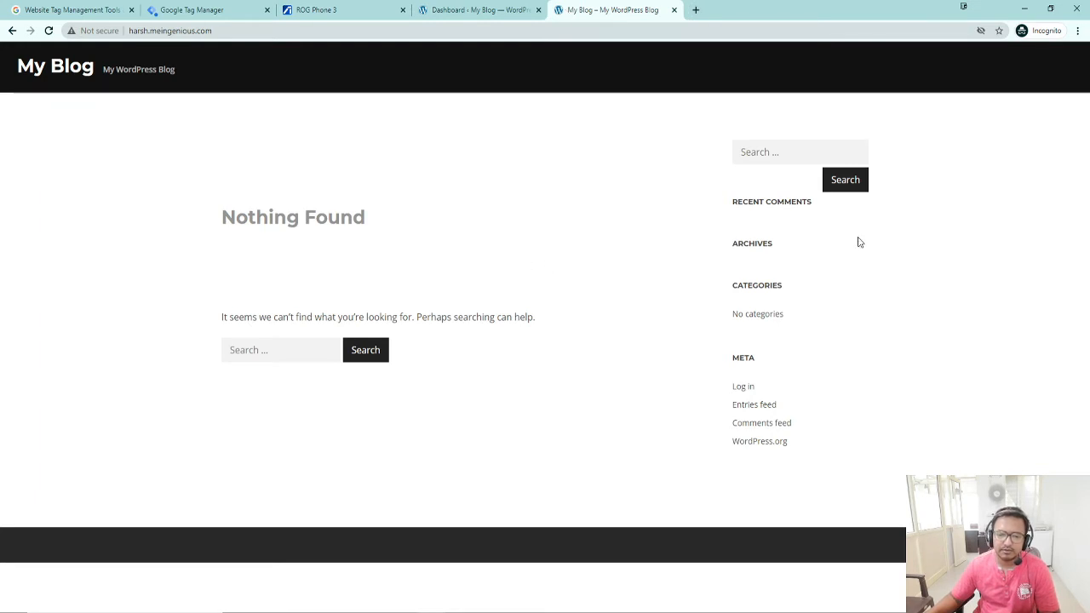
pyautogui.click(61, 68)
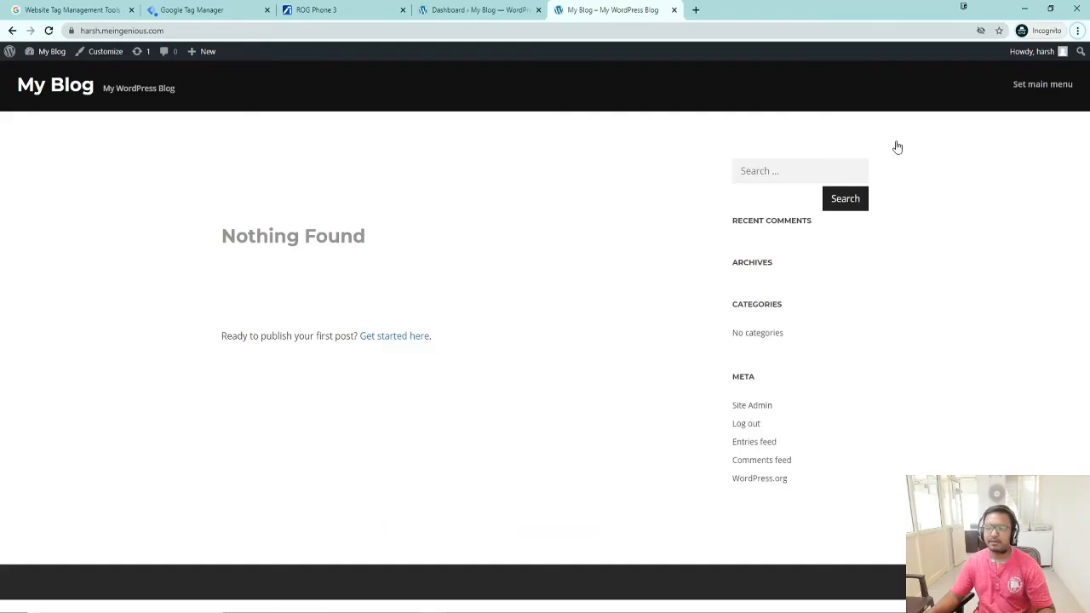
# Step: Allow the blocked third-party cookies for the blog site
pyautogui.click(981, 31)
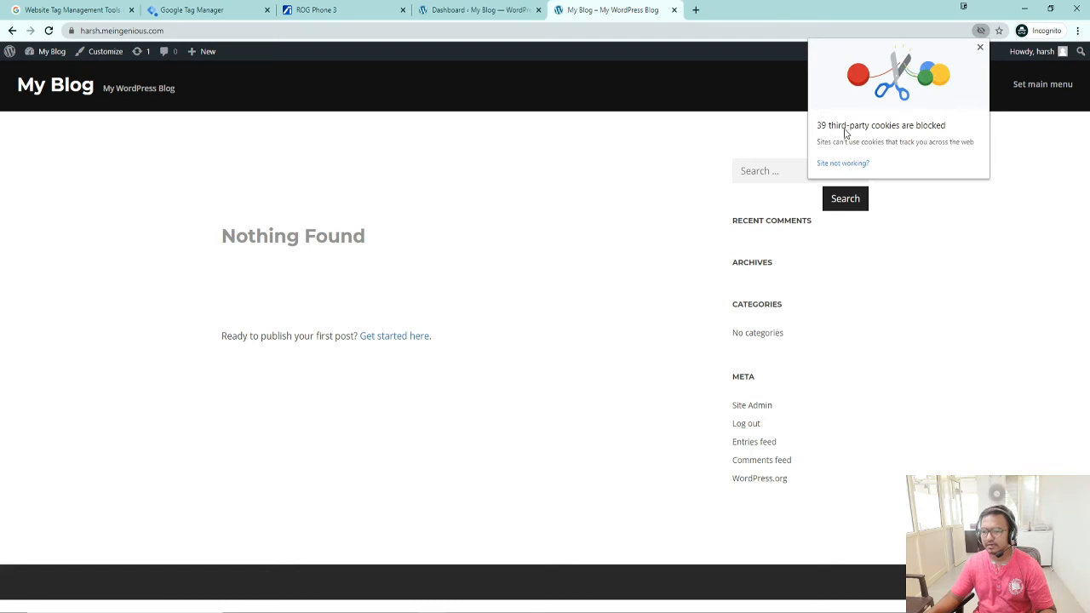
pyautogui.click(832, 163)
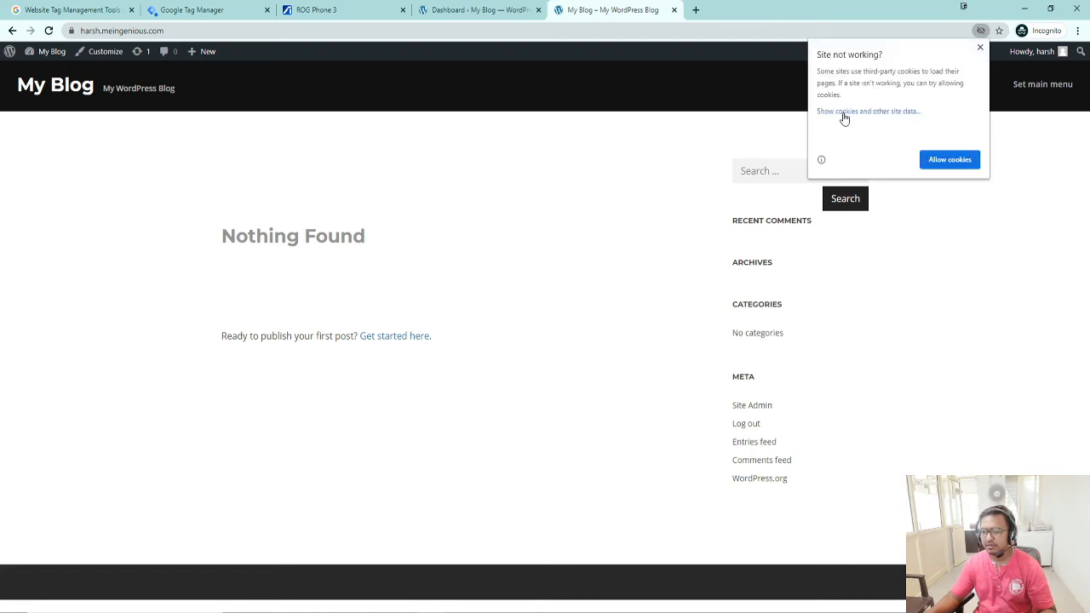
pyautogui.click(933, 162)
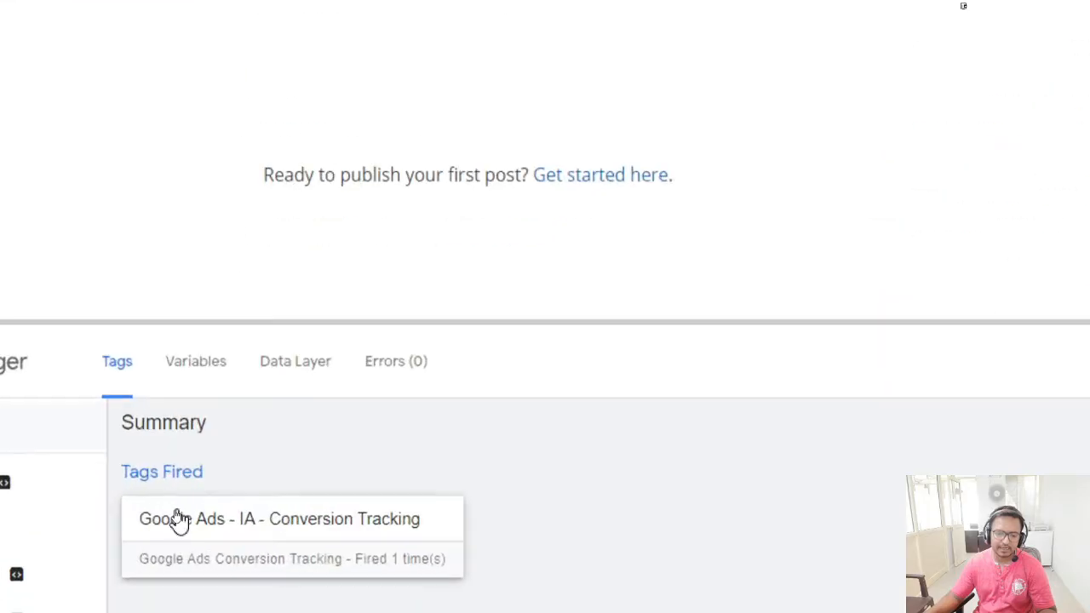
# Step: Examine the fired Google Ads - IA - Conversion Tracking tag in the preview pane and the Container Loaded message where it fired
pyautogui.click(201, 526)
pyautogui.scroll(-5, 469, 498)
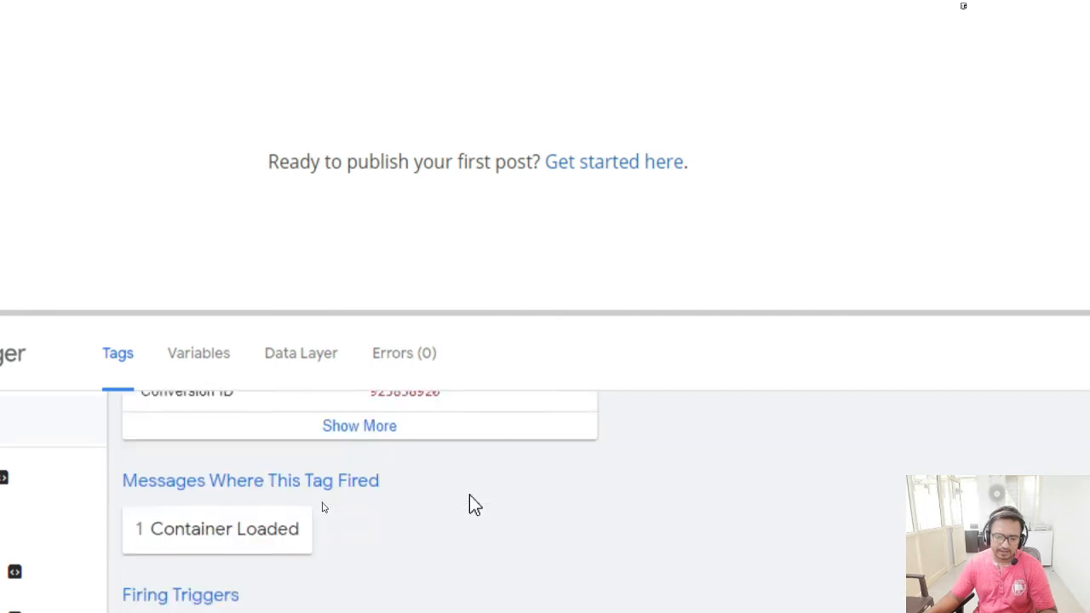
pyautogui.scroll(3, 435, 502)
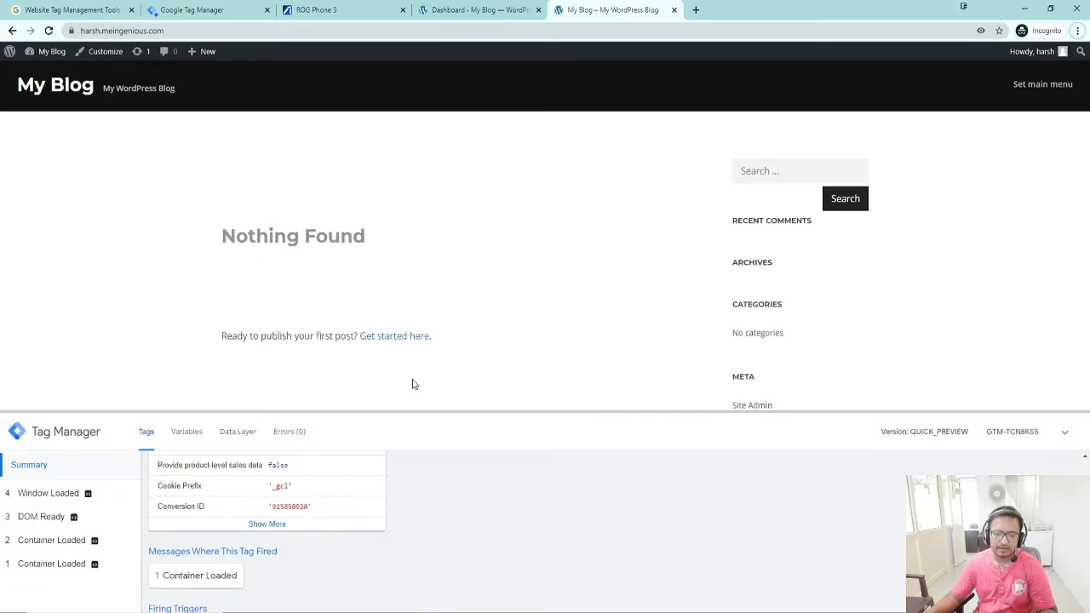
pyautogui.click(206, 581)
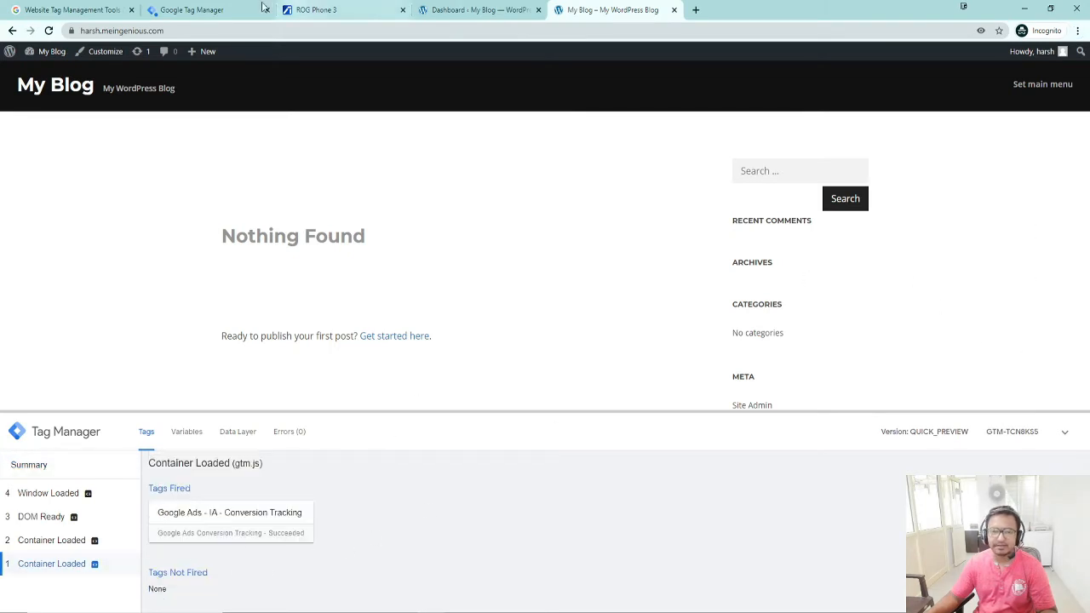
# Step: Return to the Tag Manager workspace, close the list of cookies in use, and open the submission of the workspace changes
pyautogui.click(194, 11)
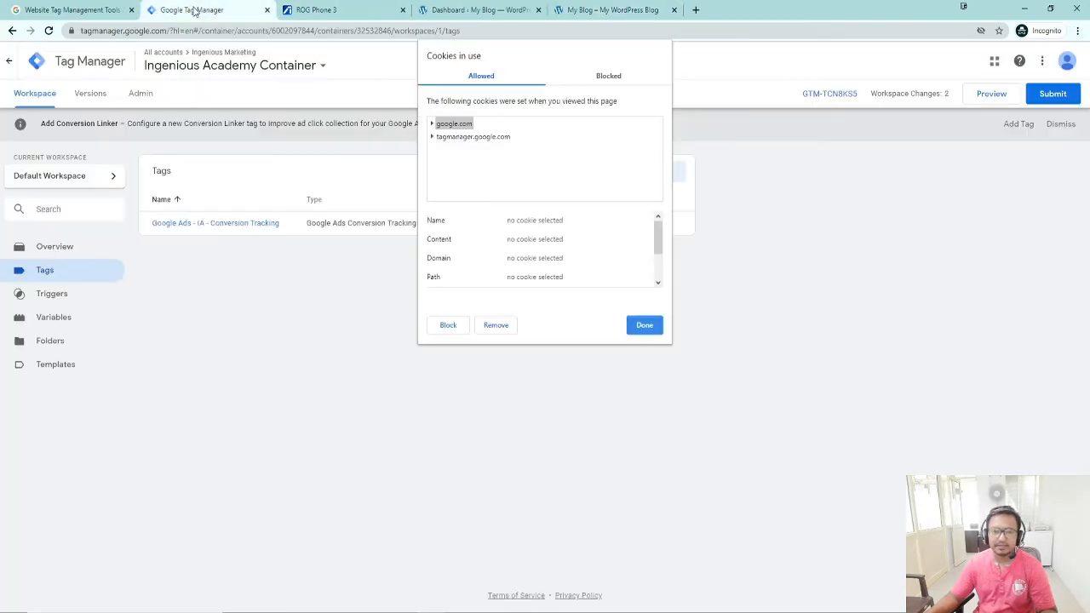
pyautogui.click(644, 324)
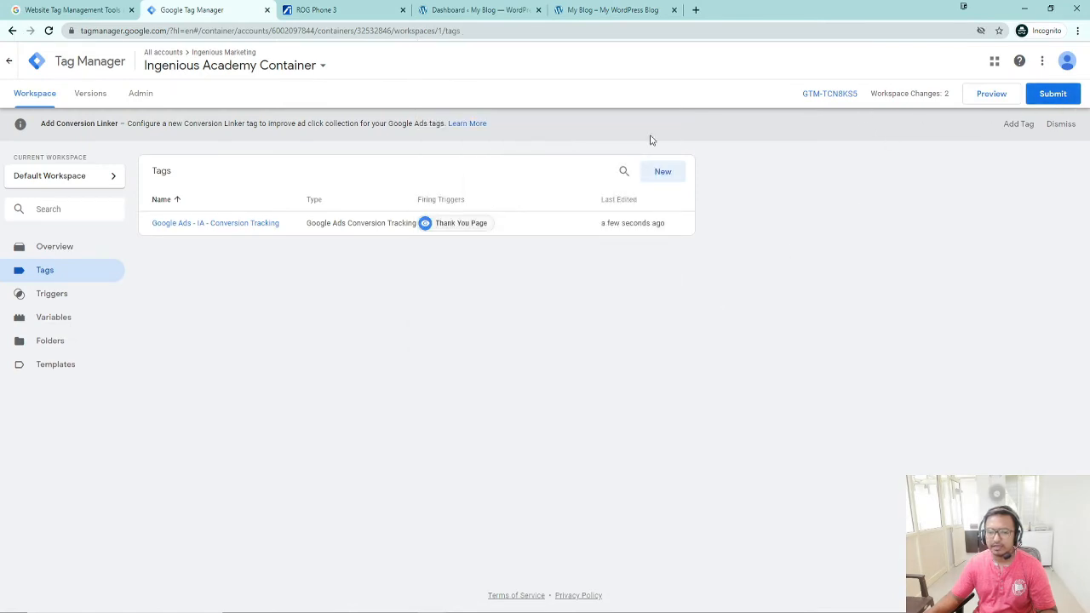
pyautogui.click(981, 96)
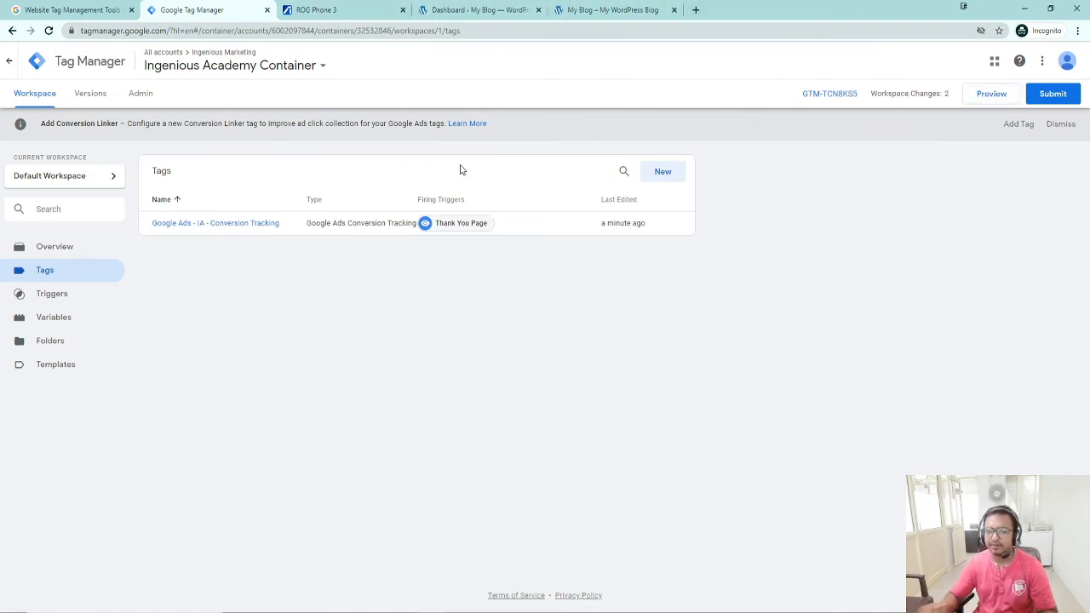
pyautogui.click(1052, 95)
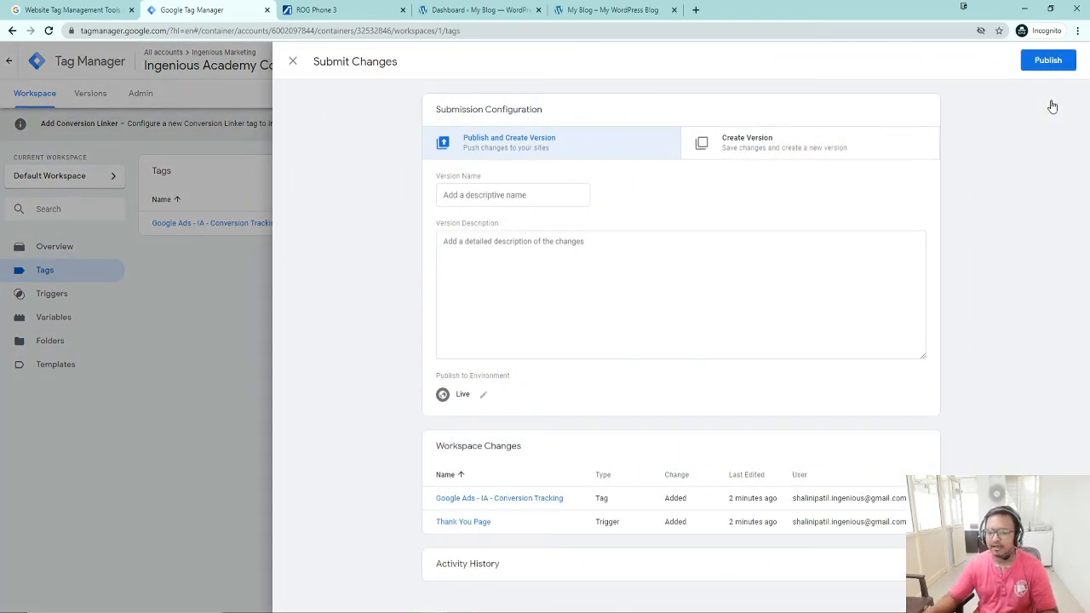
pyautogui.click(604, 264)
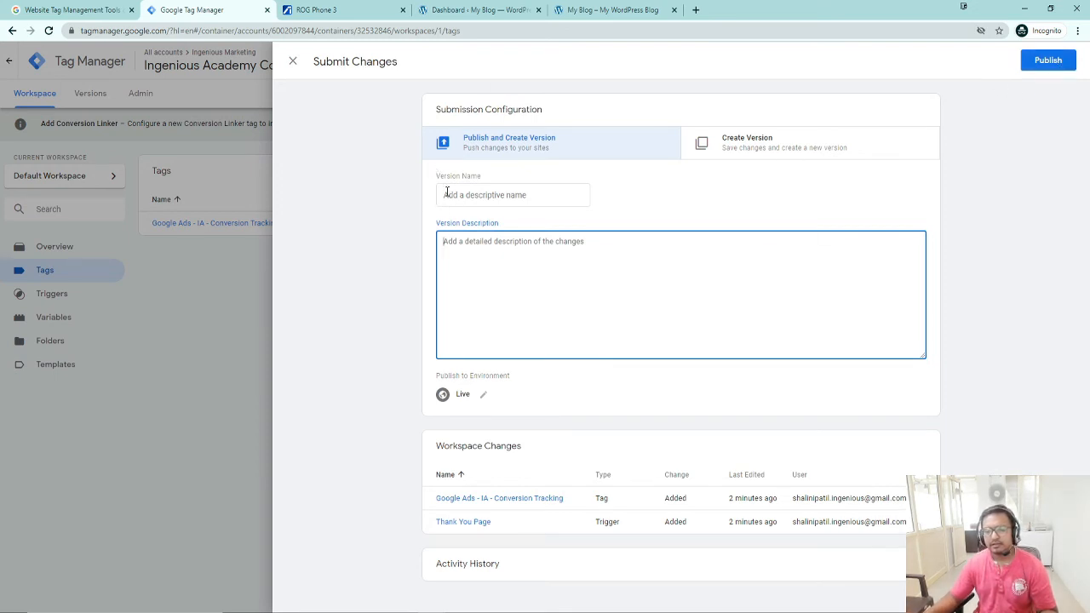
pyautogui.click(483, 189)
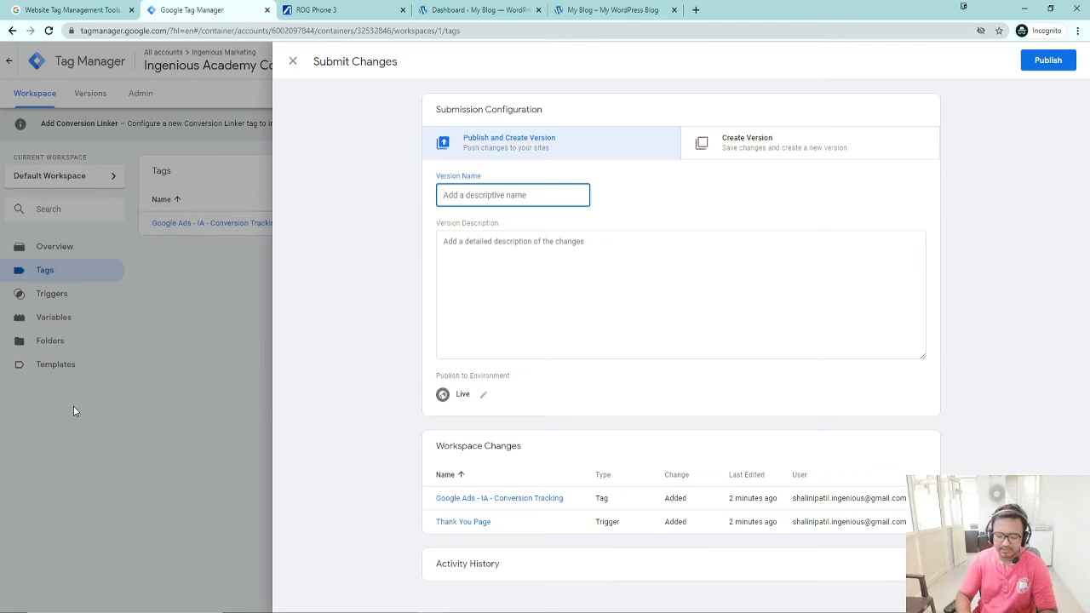
pyautogui.write('Conversion Tracking 2.0')
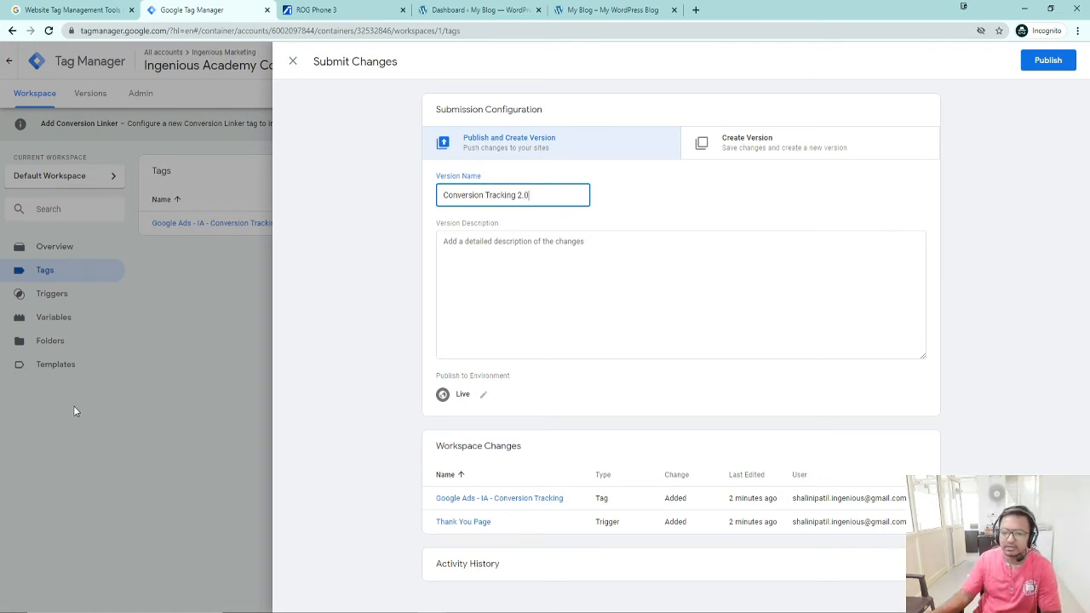
pyautogui.click(518, 314)
pyautogui.hotkey('shift', 'Tab')
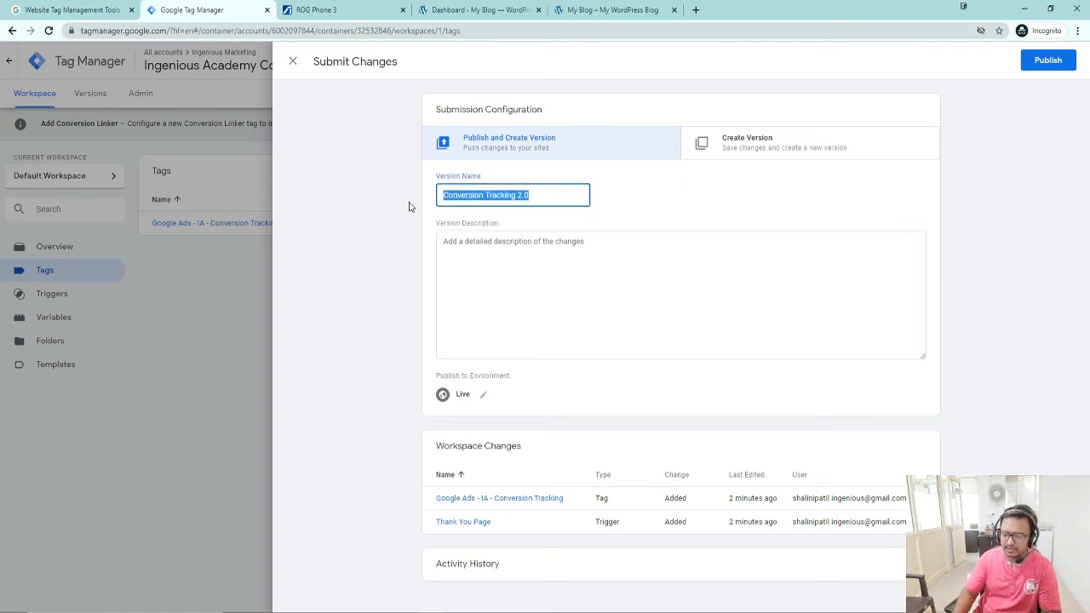
pyautogui.press('BackSpace')
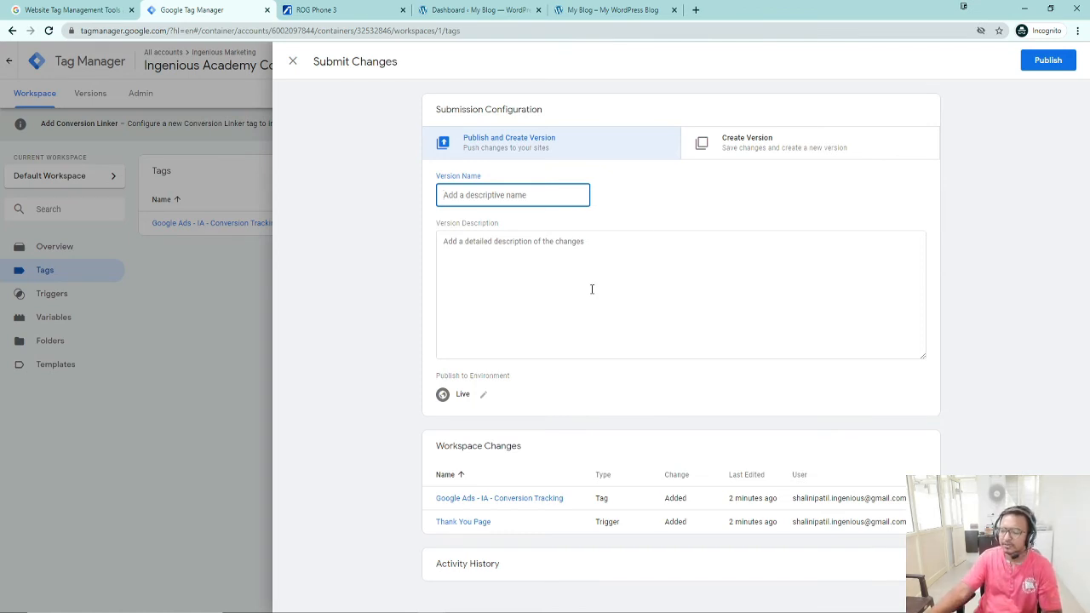
# Step: Publish the workspace changes to the Live environment without a version name or description and go back to the accounts overview
pyautogui.click(516, 240)
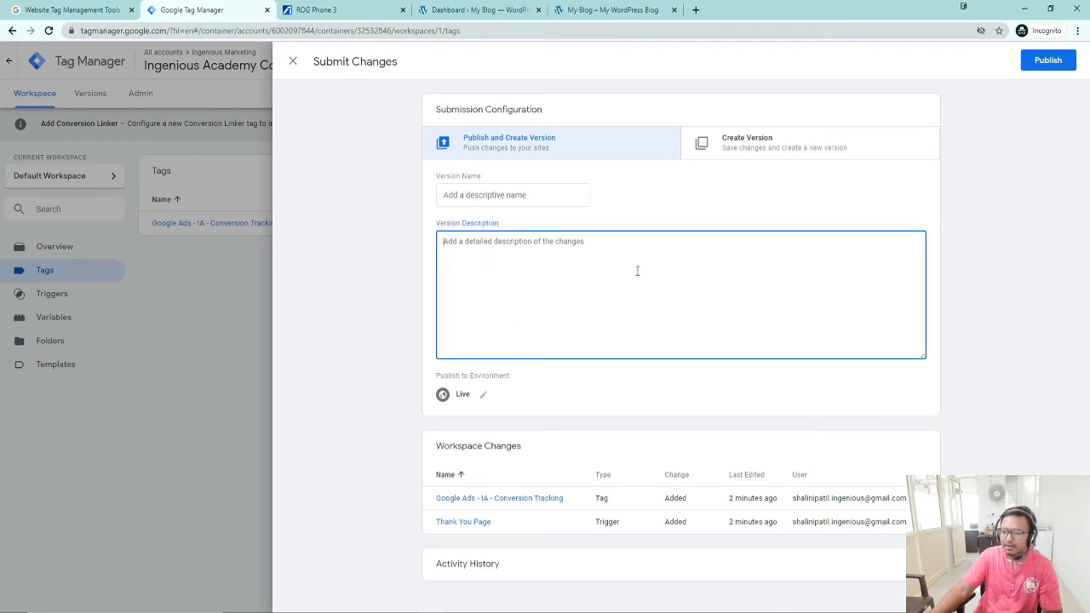
pyautogui.click(1048, 60)
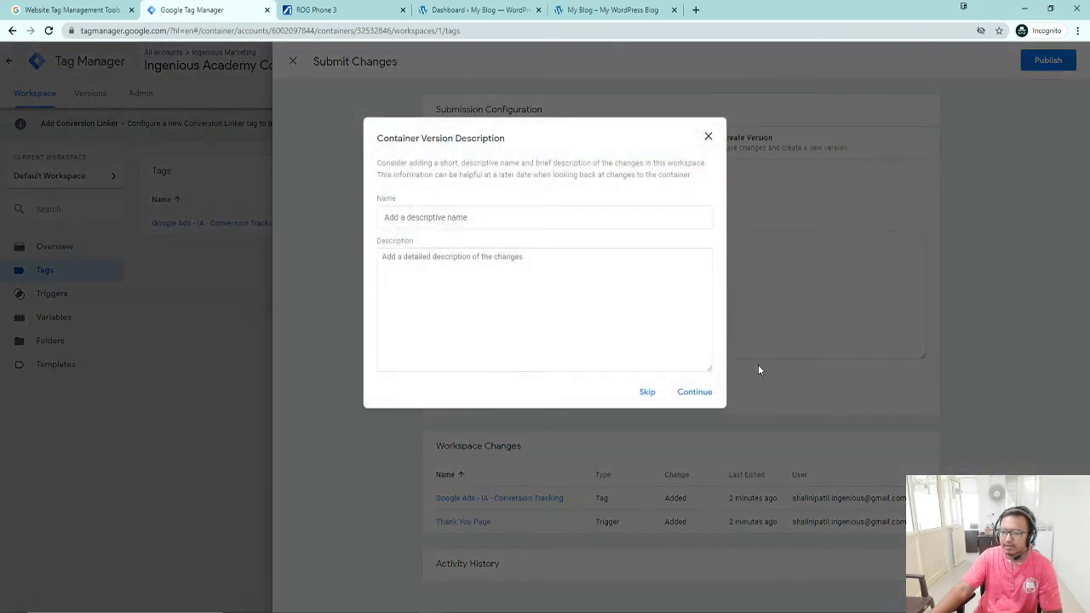
pyautogui.moveTo(384, 140); pyautogui.dragTo(507, 139)
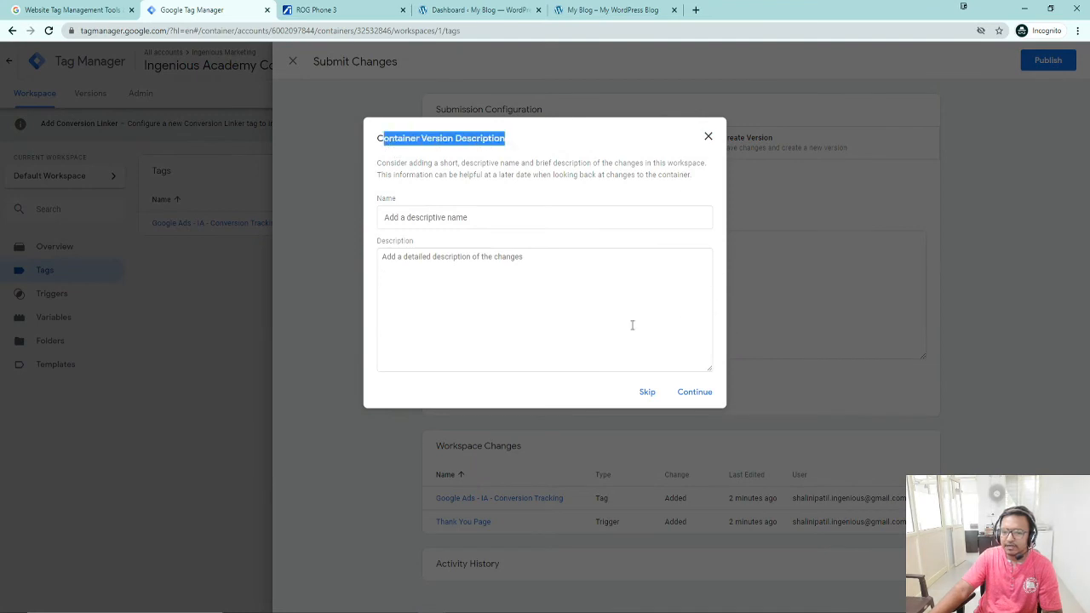
pyautogui.click(432, 218)
pyautogui.click(433, 241)
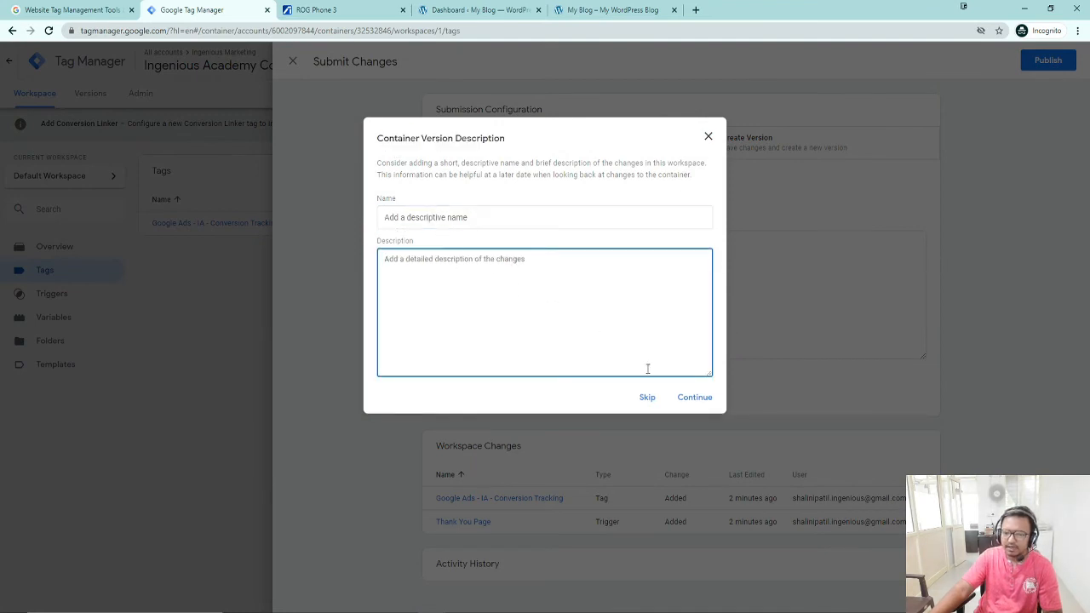
pyautogui.click(697, 398)
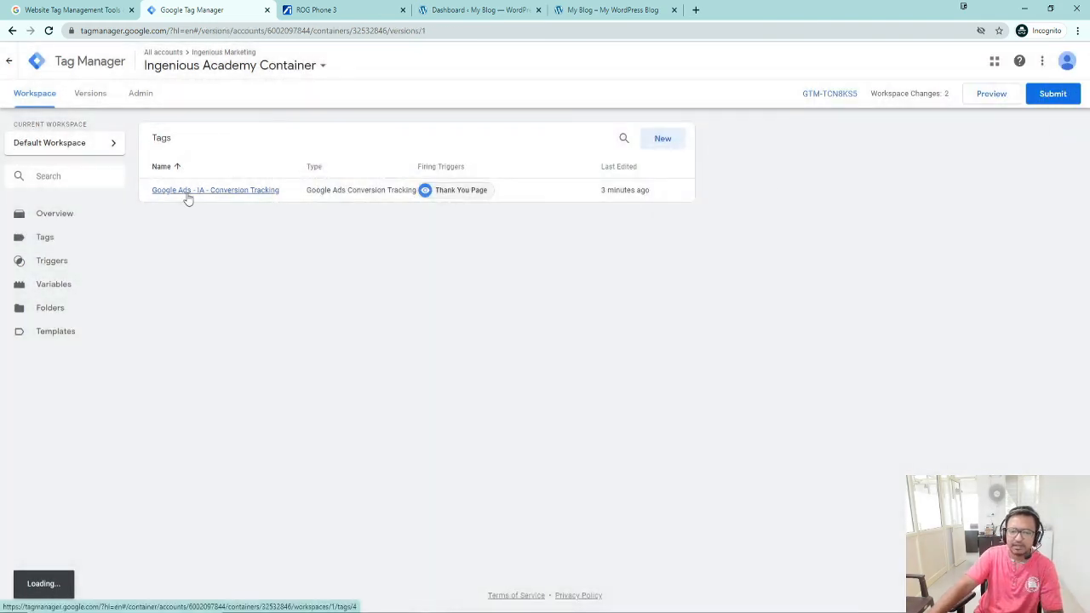
pyautogui.click(46, 242)
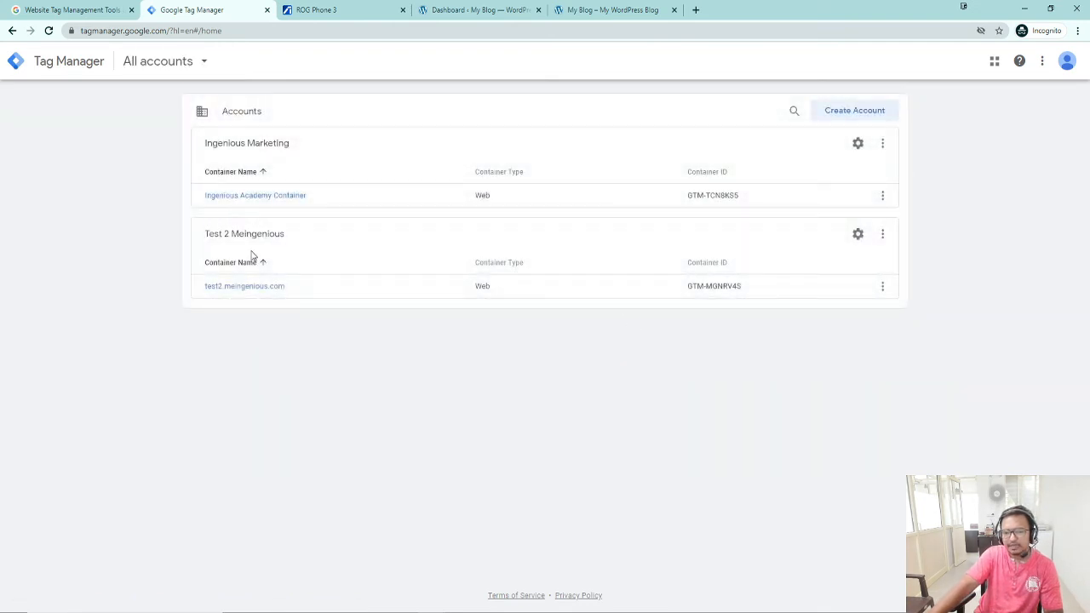
# Step: Return to the Ingenious Academy Container workspace and delete the Google Ads - IA - Conversion Tracking tag
pyautogui.click(12, 31)
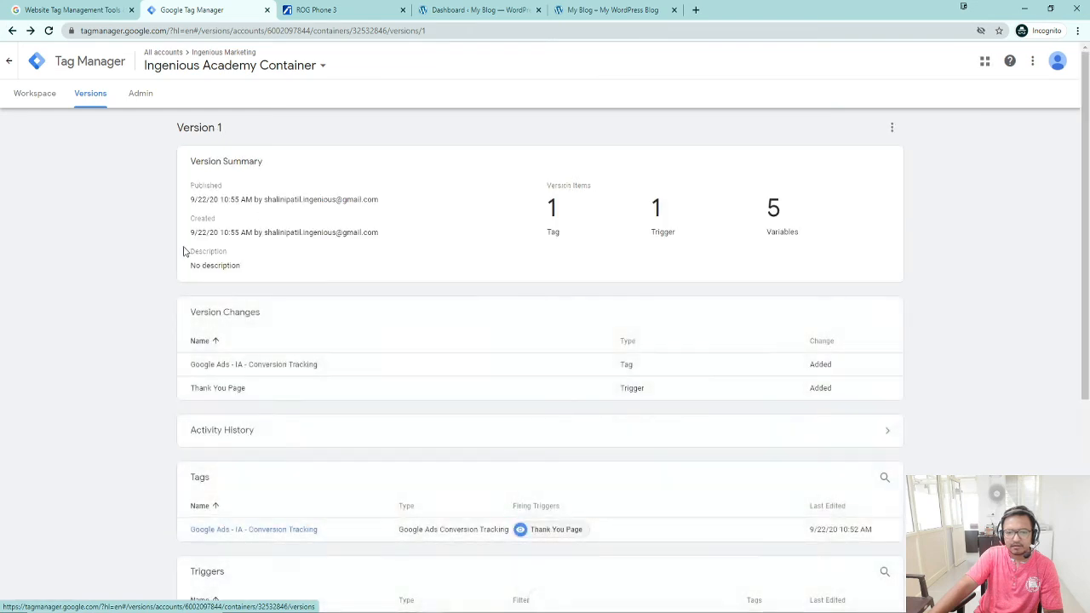
pyautogui.click(35, 94)
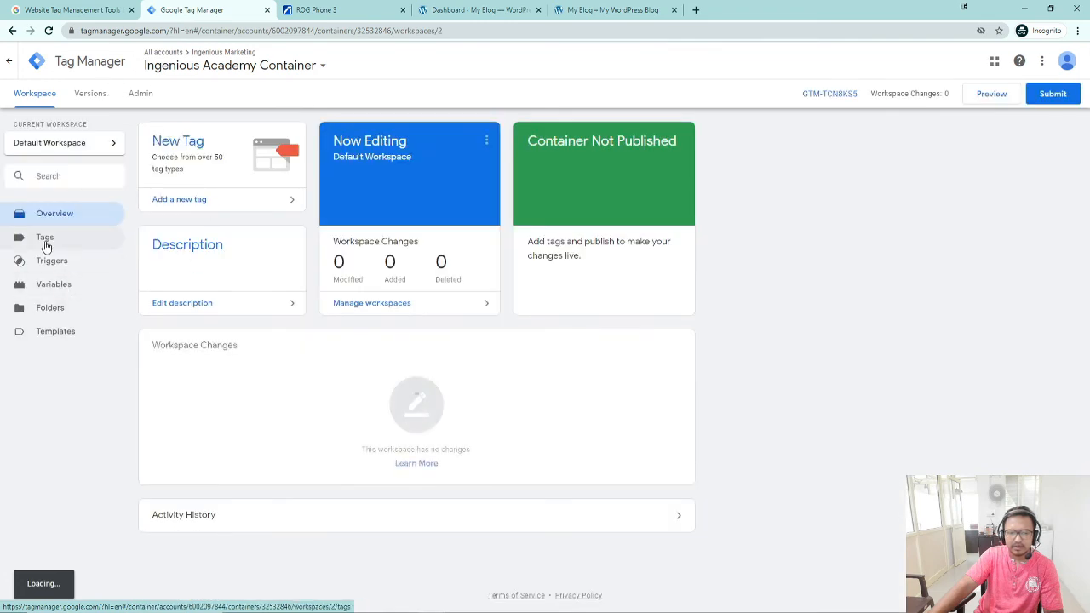
pyautogui.click(44, 243)
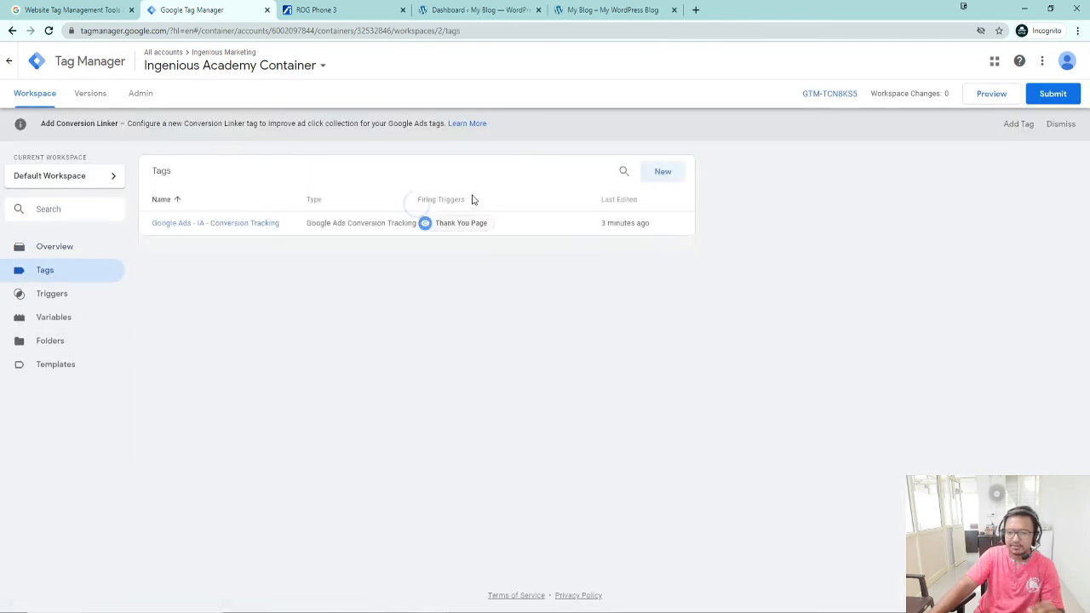
pyautogui.click(236, 226)
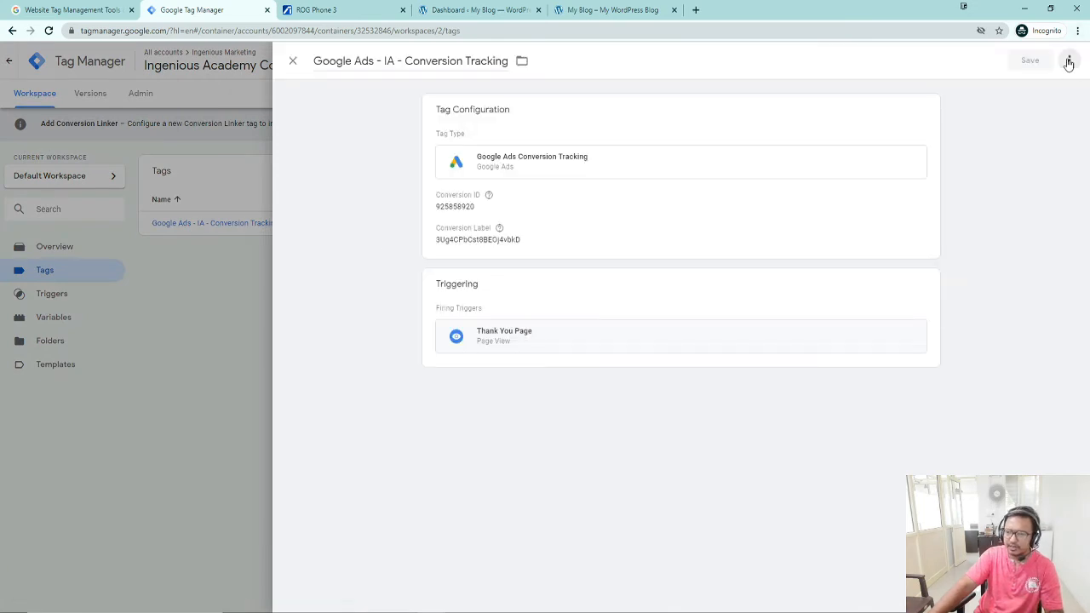
pyautogui.click(1068, 61)
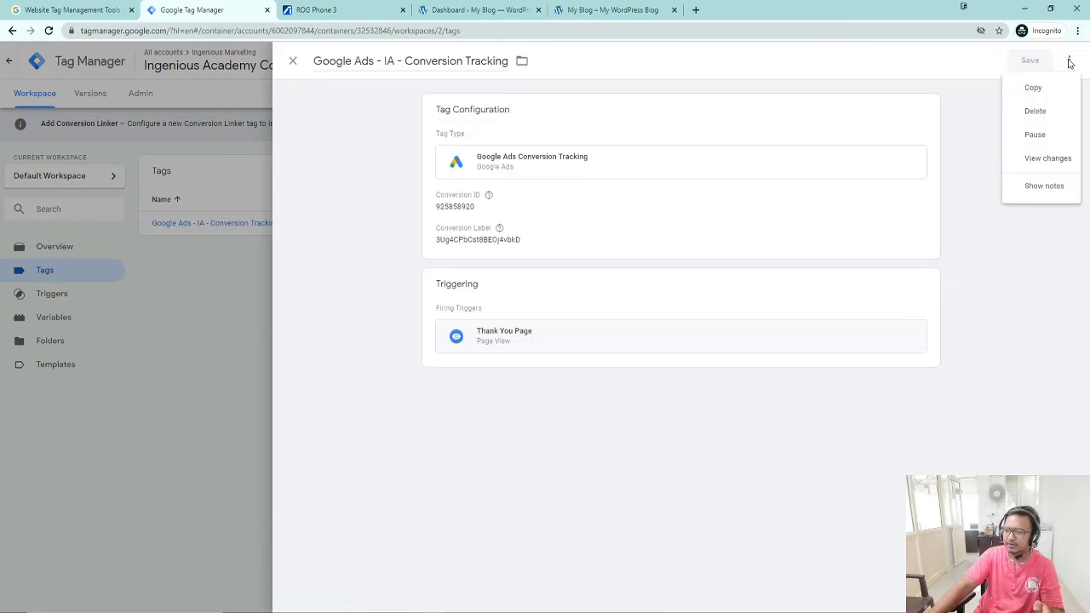
pyautogui.click(1049, 110)
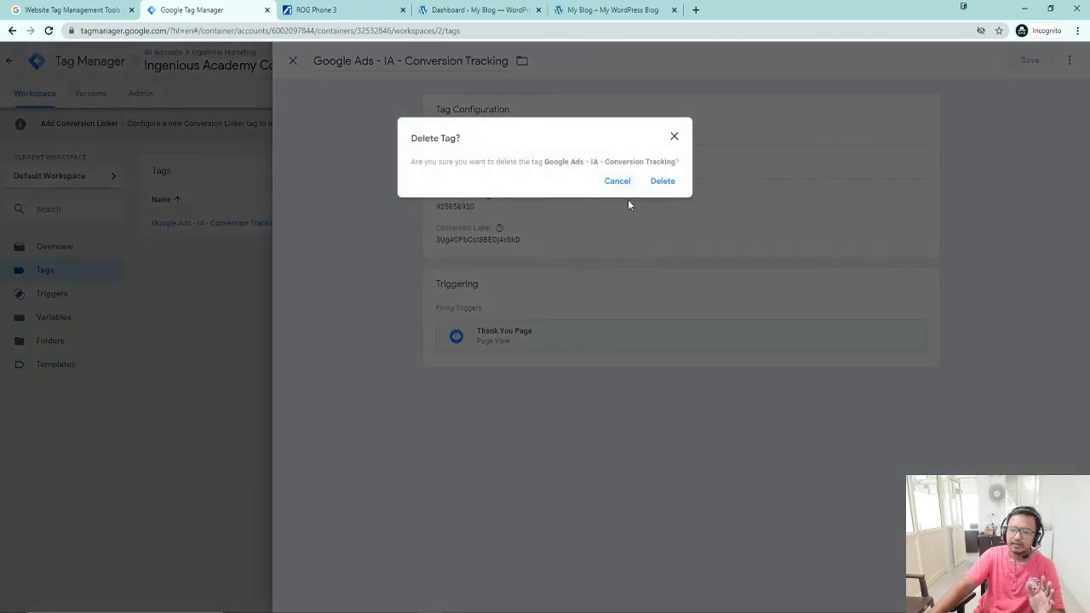
pyautogui.click(659, 181)
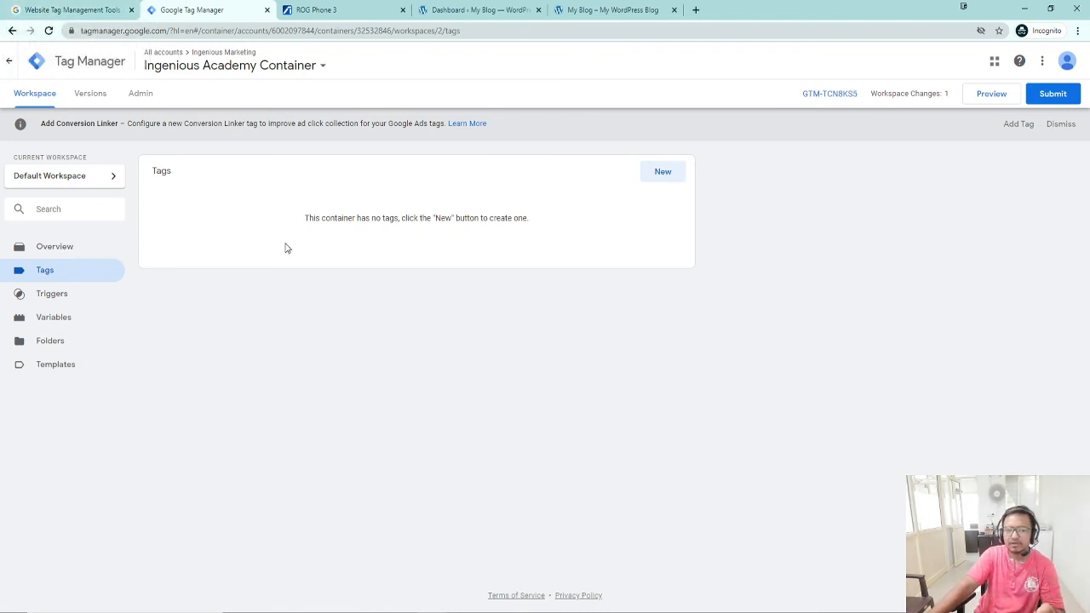
# Step: Switch to Google Ads and review the self-install, Google Tag Manager and email options for setting up the Thank You Page conversion tag
pyautogui.hotkey('alt', 'Tab')
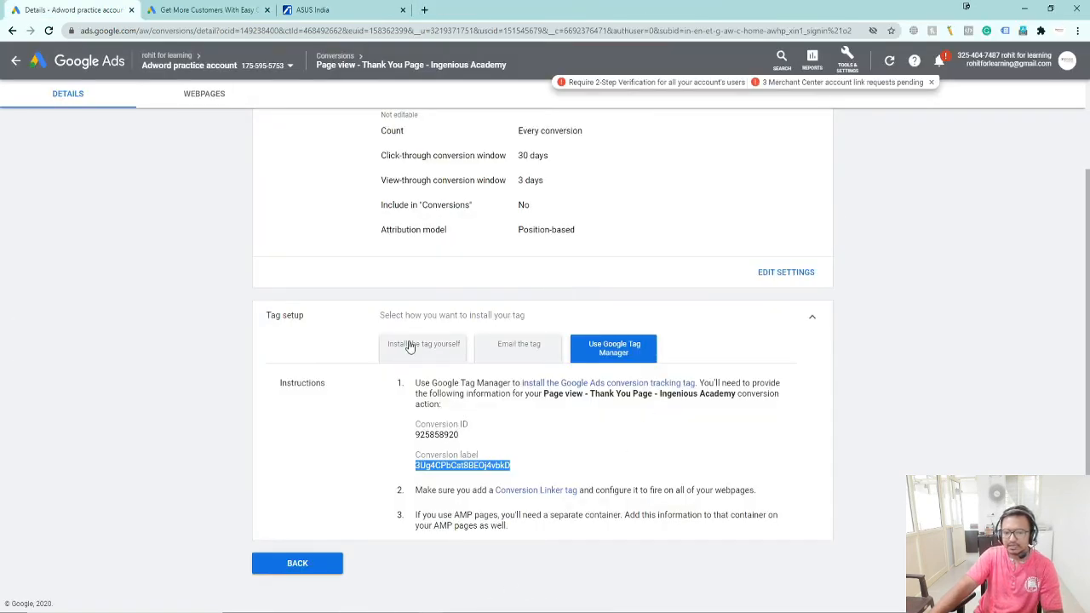
pyautogui.click(409, 345)
pyautogui.scroll(-2, 508, 447)
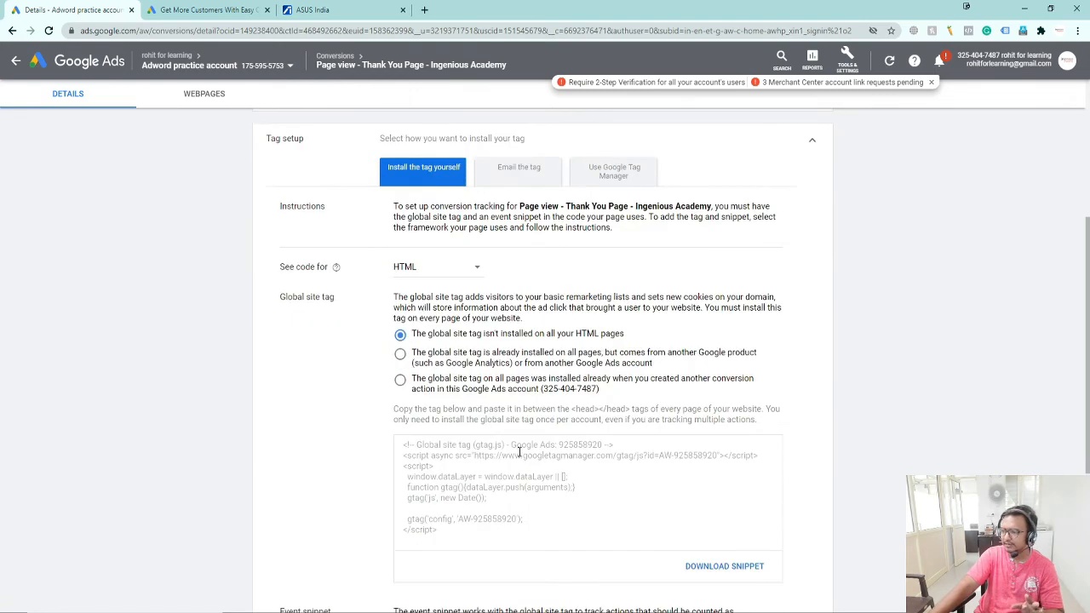
pyautogui.click(601, 181)
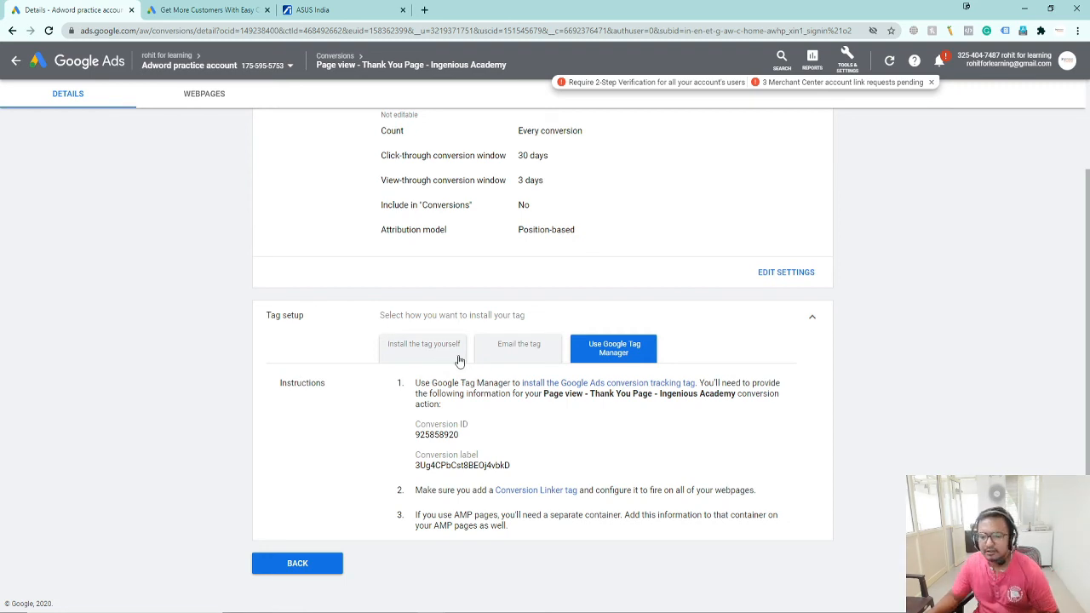
pyautogui.click(504, 356)
pyautogui.scroll(-2, 507, 356)
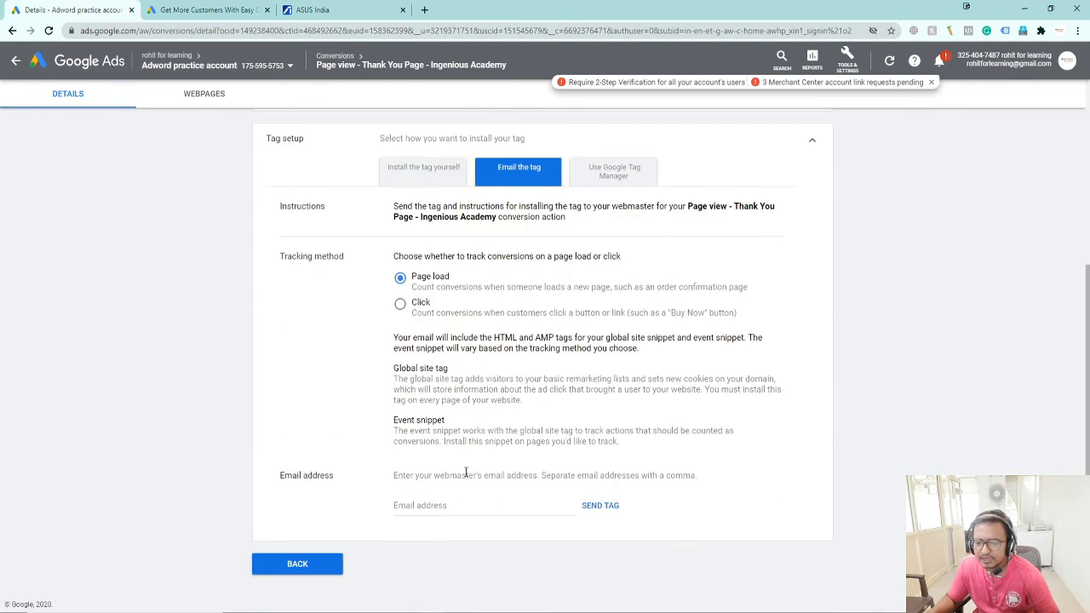
pyautogui.click(418, 506)
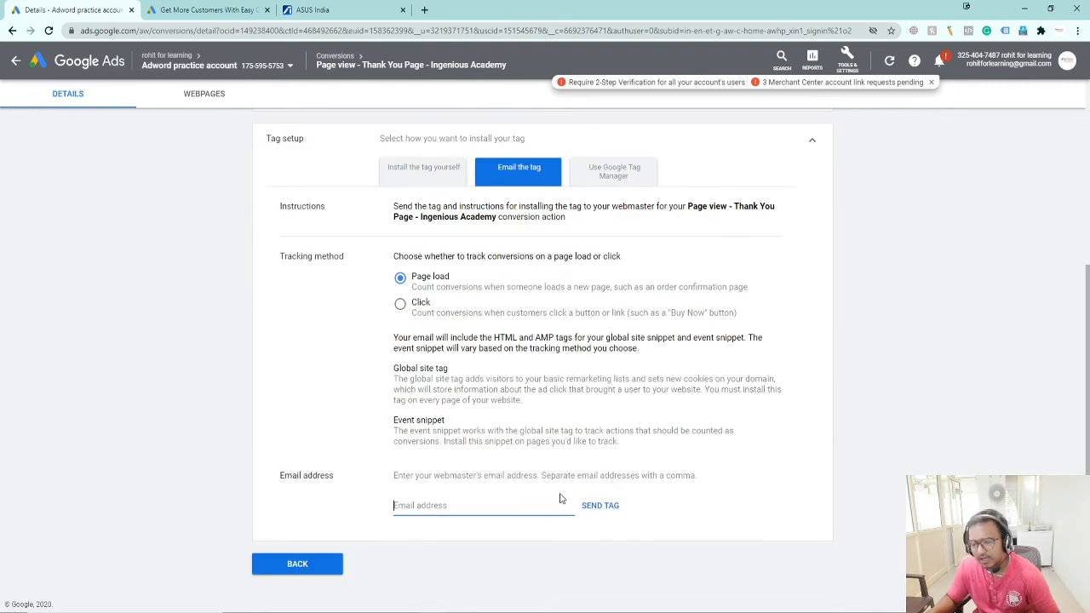
# Step: Copy the global site tag code from the self-install instructions of the Thank You Page conversion
pyautogui.click(419, 175)
pyautogui.scroll(-4, 507, 383)
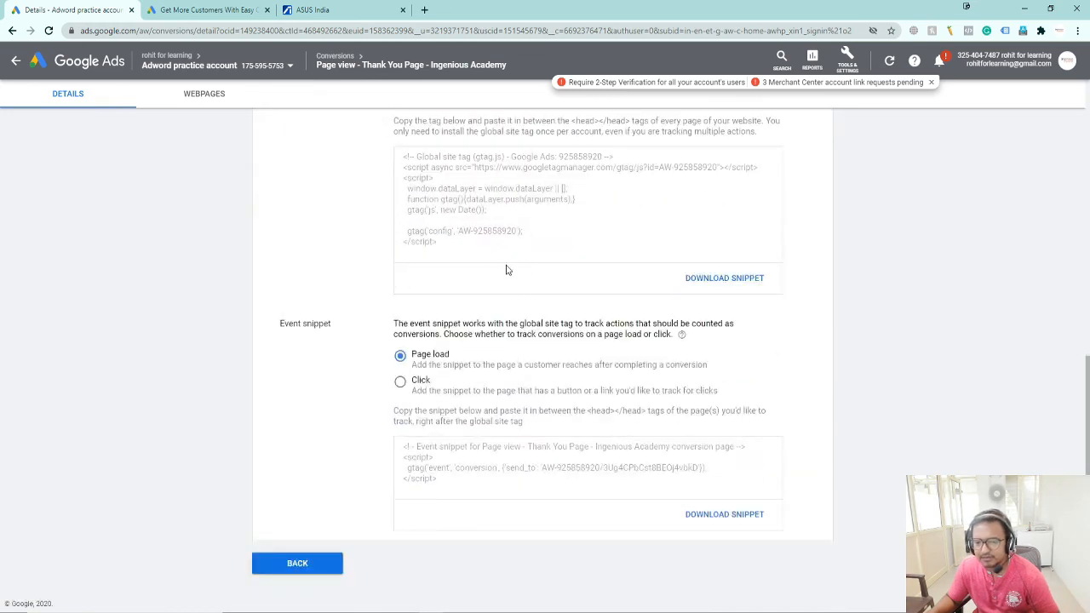
pyautogui.click(440, 230)
pyautogui.hotkey('ctrl', 'c')
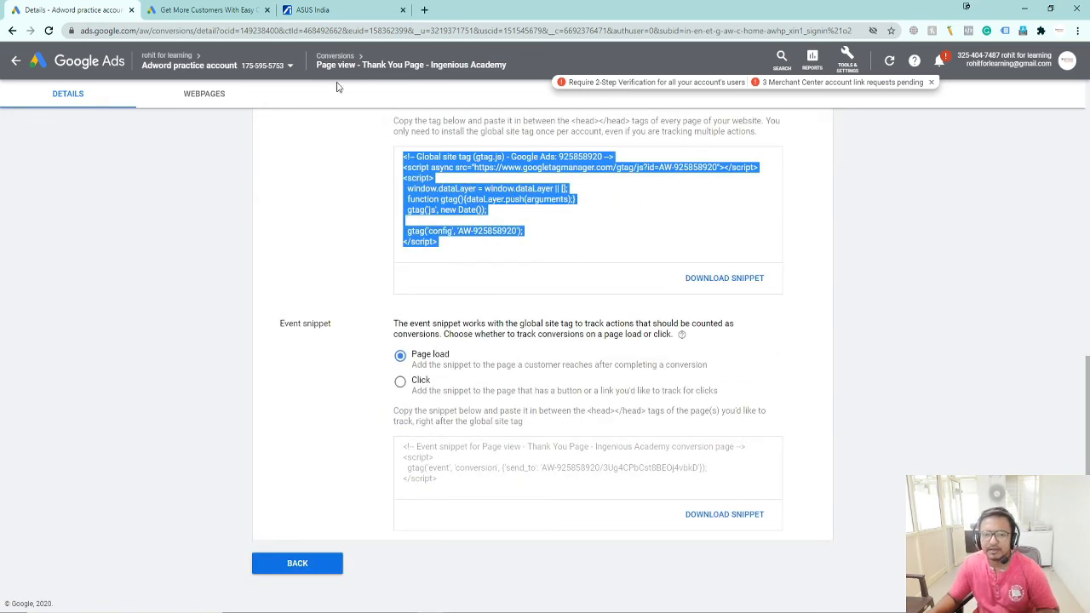
pyautogui.click(208, 10)
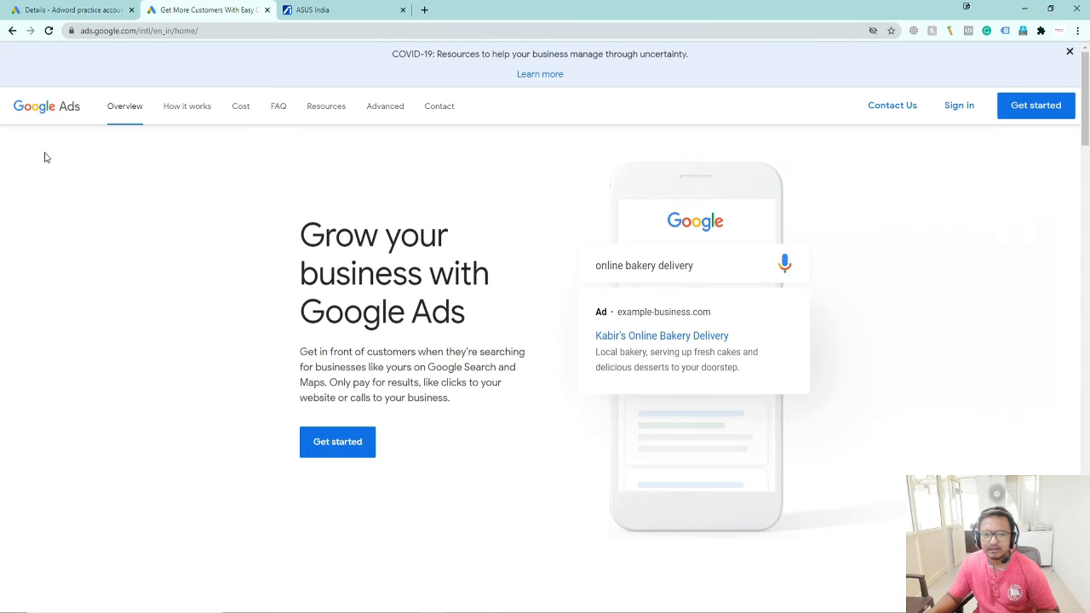
pyautogui.click(60, 9)
# Step: Create a Custom HTML tag in Tag Manager and paste the copied global site tag code into its HTML
pyautogui.hotkey('alt', 'Tab')
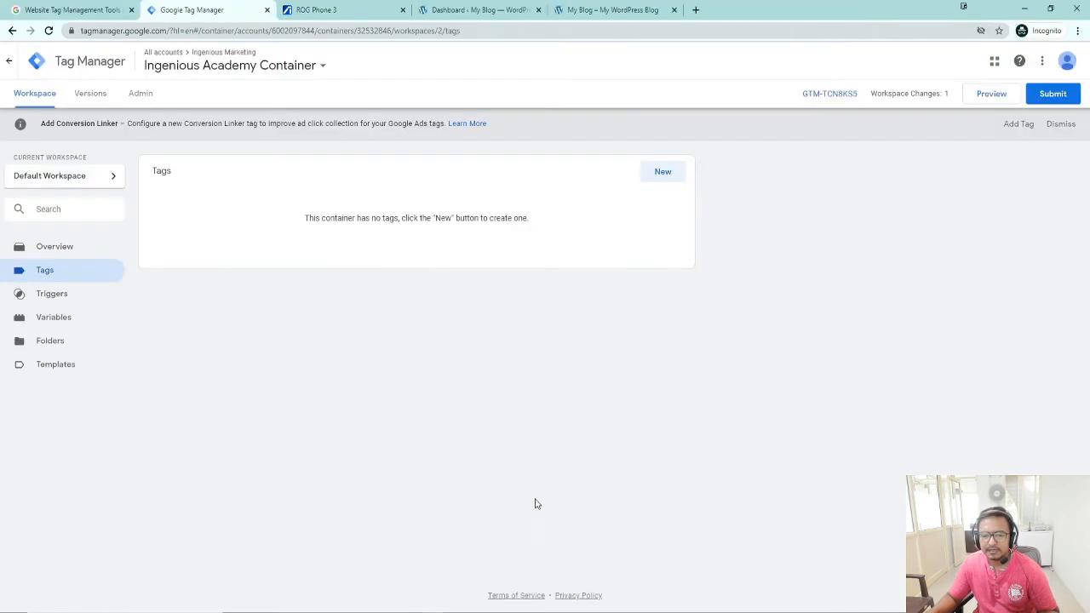
pyautogui.click(666, 174)
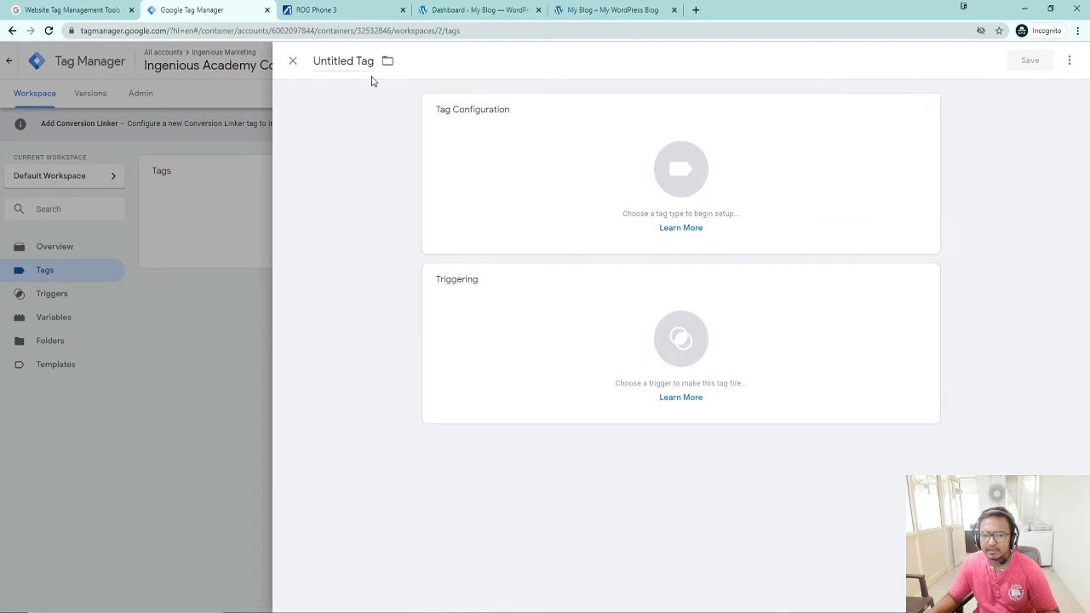
pyautogui.click(685, 179)
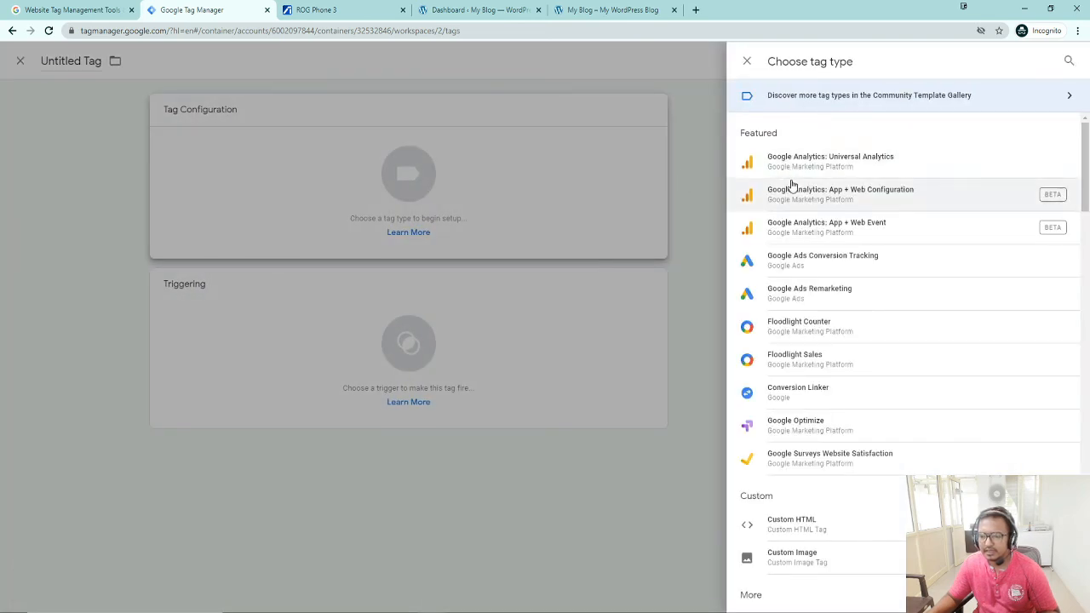
pyautogui.scroll(-1, 793, 187)
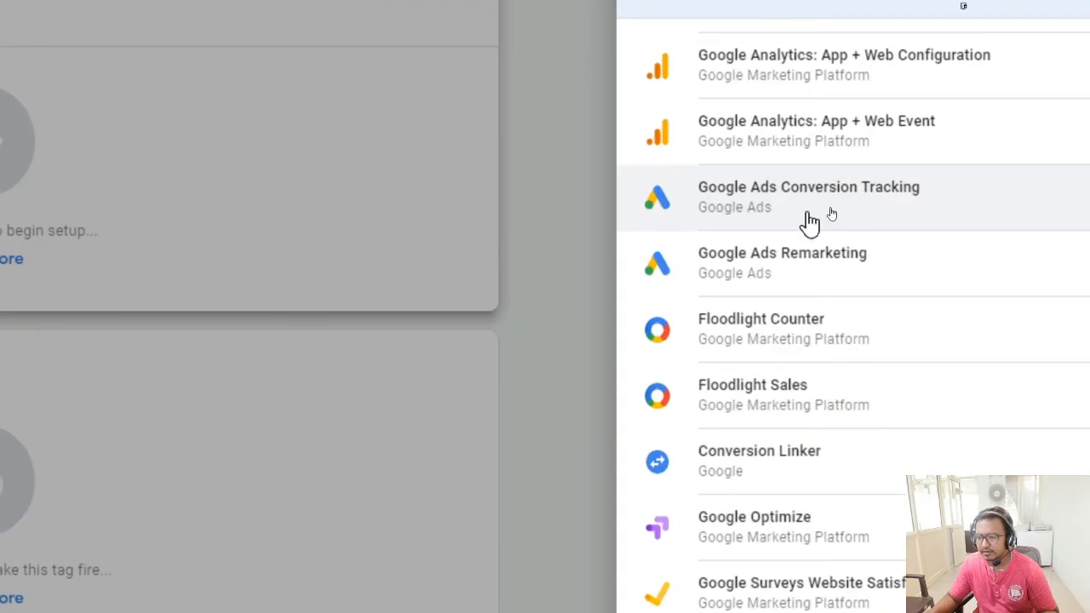
pyautogui.scroll(-2, 834, 562)
pyautogui.scroll(-1, 831, 536)
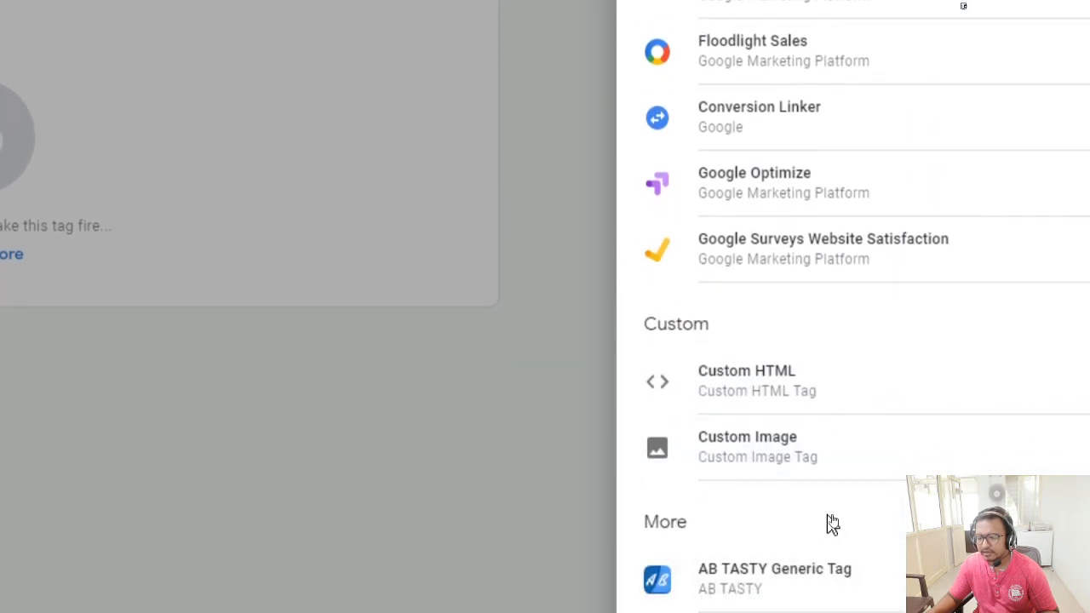
pyautogui.click(786, 373)
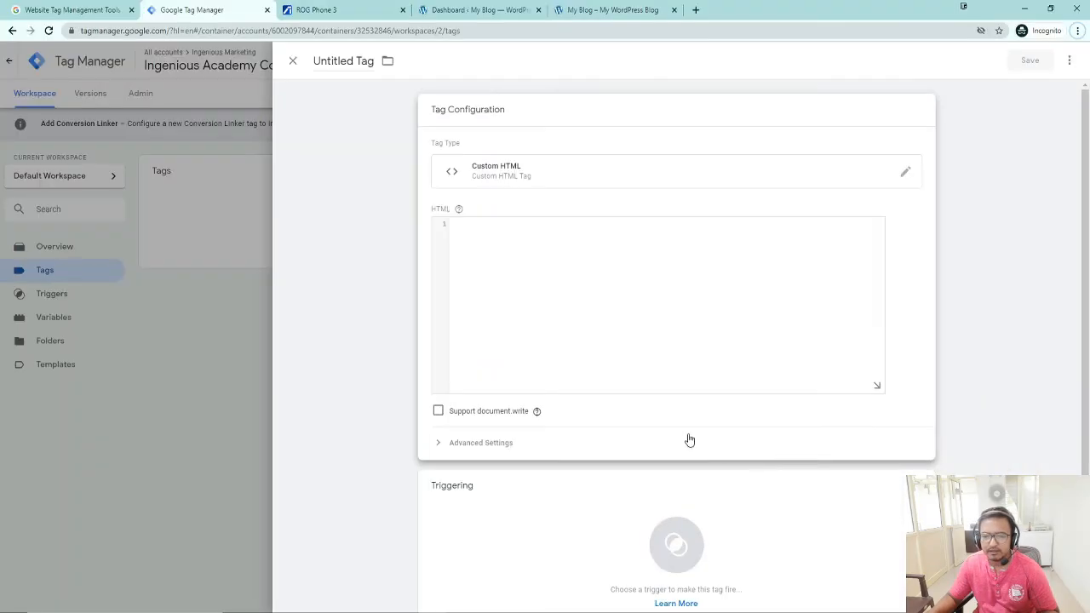
pyautogui.hotkey('ctrl', 'v')
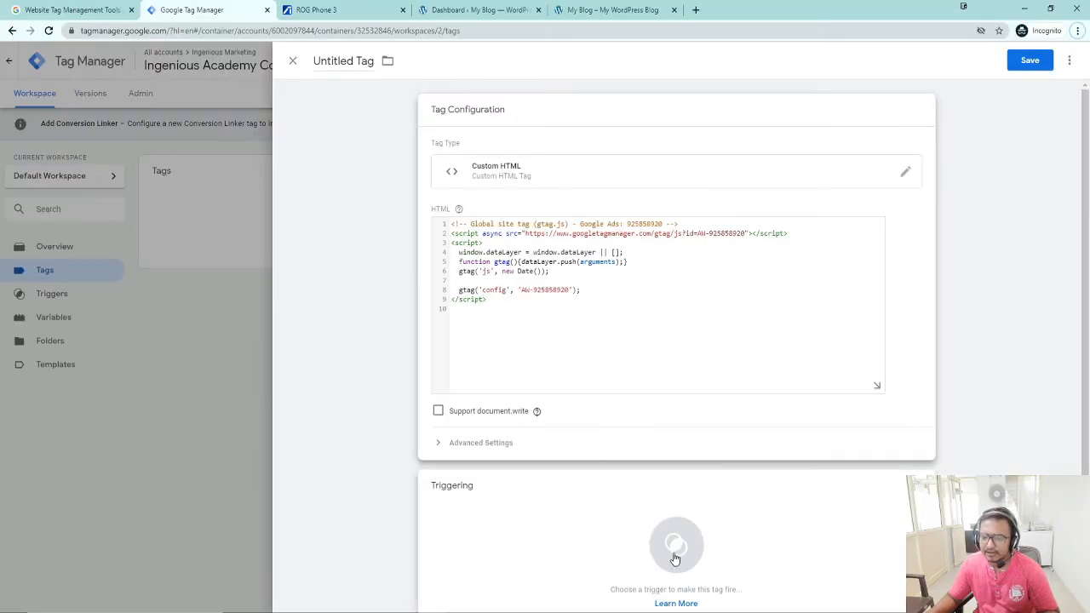
# Step: Assign the existing Thank You Page trigger to the Custom HTML tag
pyautogui.click(674, 559)
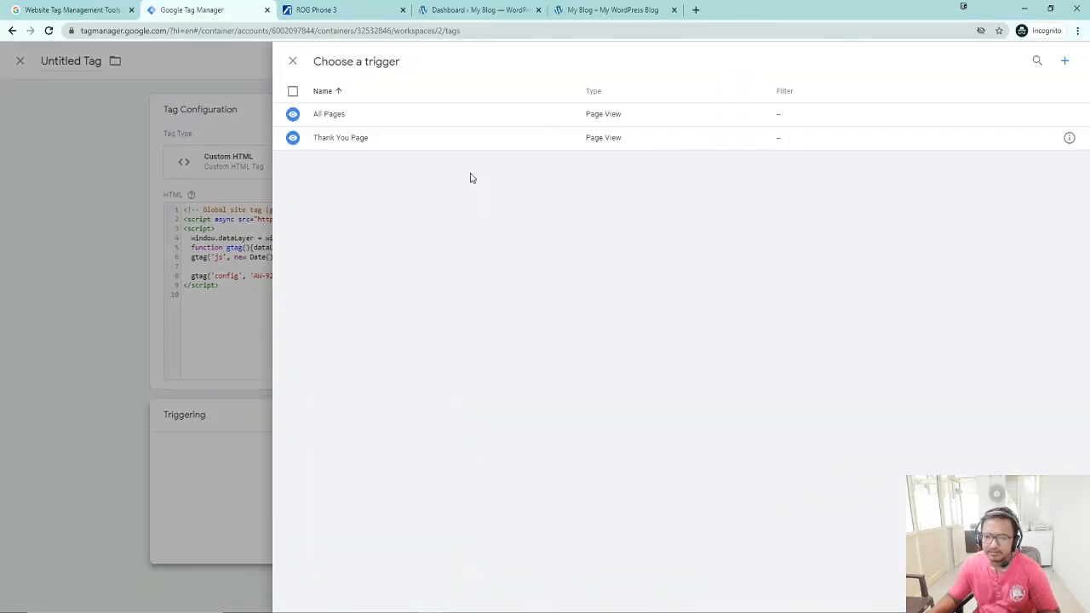
pyautogui.click(344, 143)
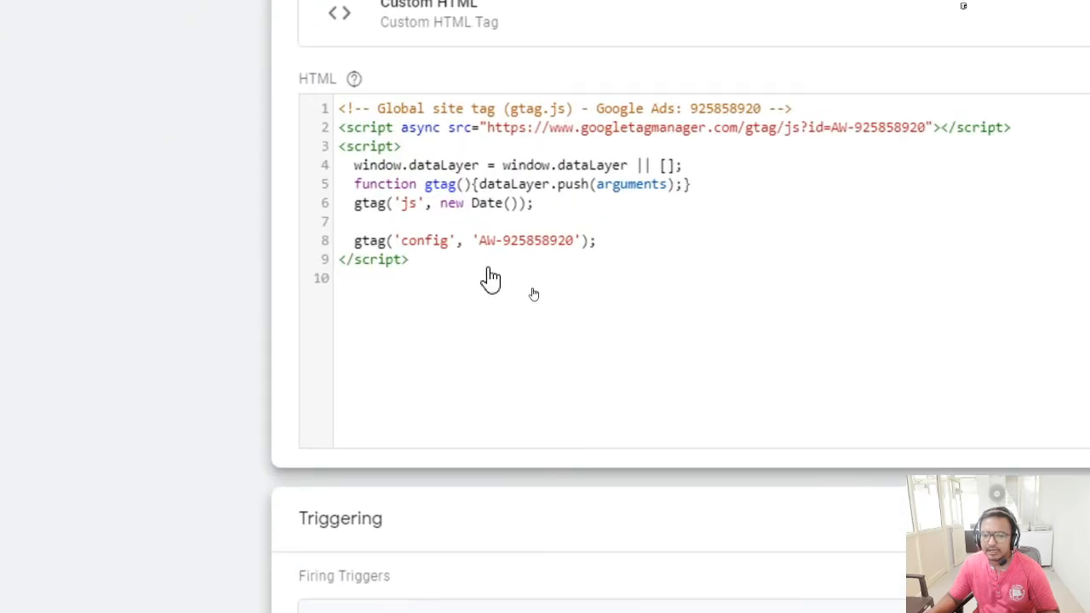
pyautogui.click(570, 240)
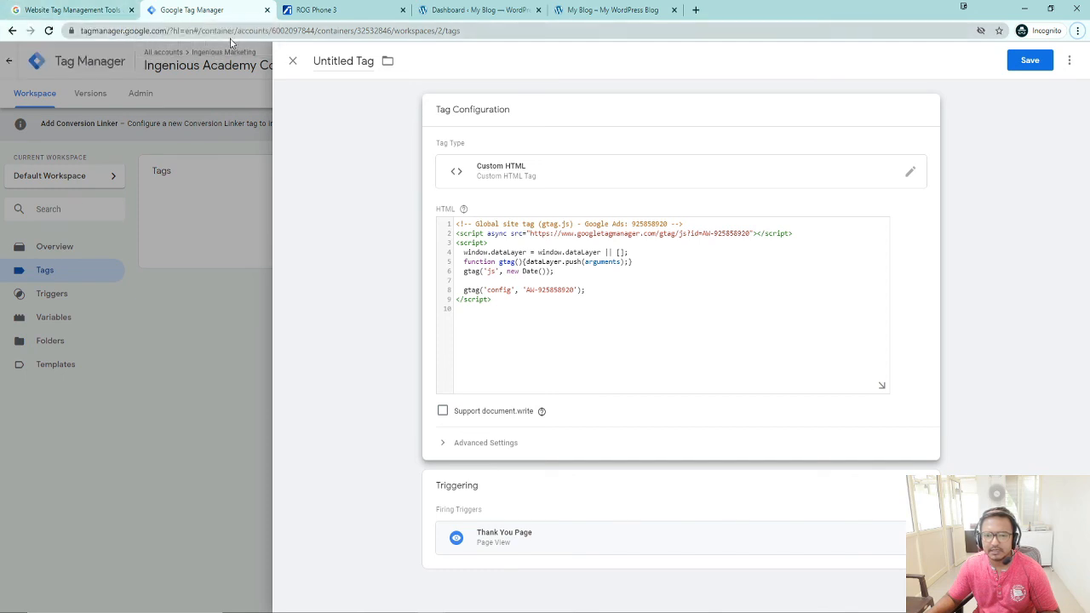
# Step: Copy the page-load event snippet from Google Ads and paste it below the global site tag in the Custom HTML tag
pyautogui.hotkey('alt', 'Tab')
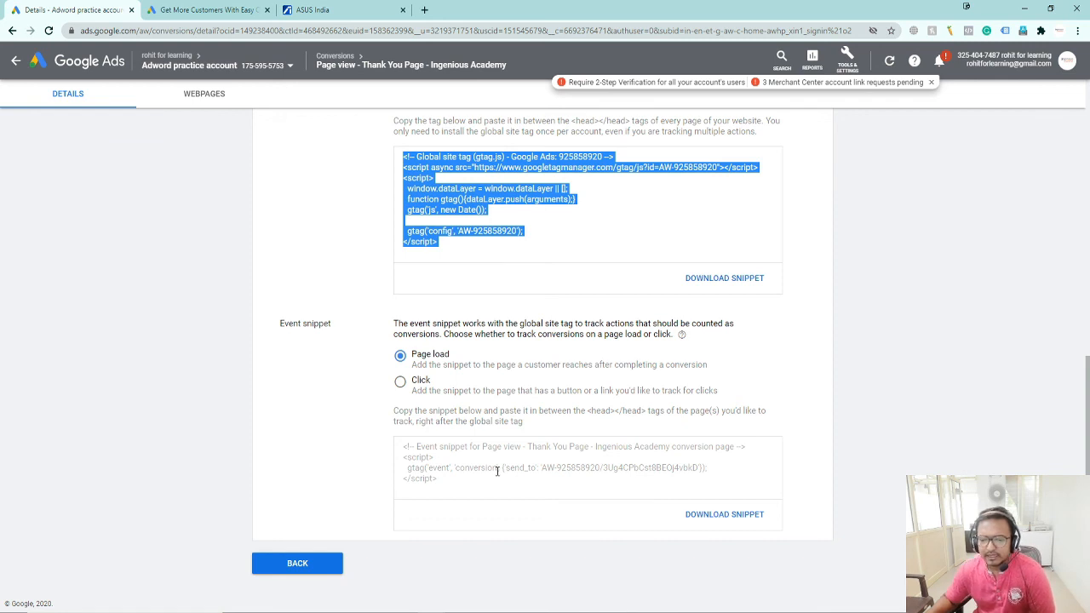
pyautogui.moveTo(434, 478); pyautogui.dragTo(396, 445)
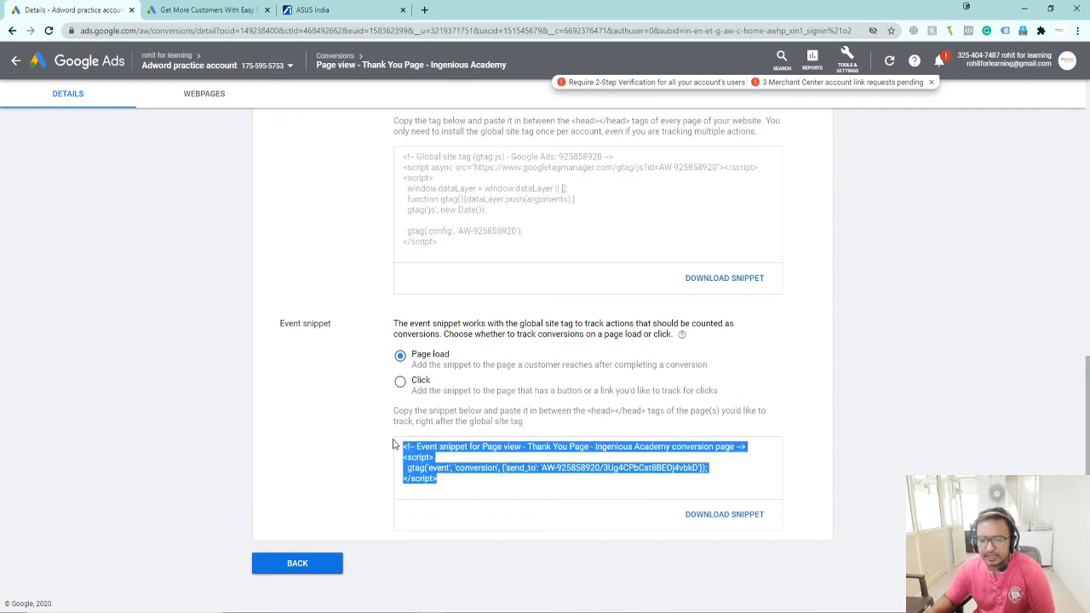
pyautogui.rightClick(428, 451)
pyautogui.click(450, 459)
pyautogui.click(243, 11)
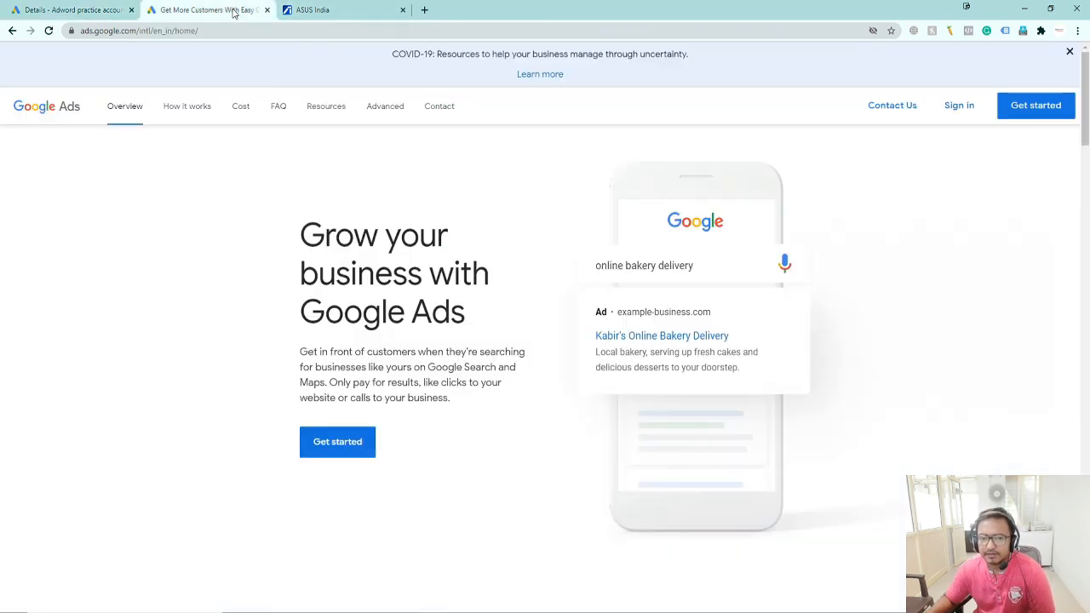
pyautogui.click(74, 9)
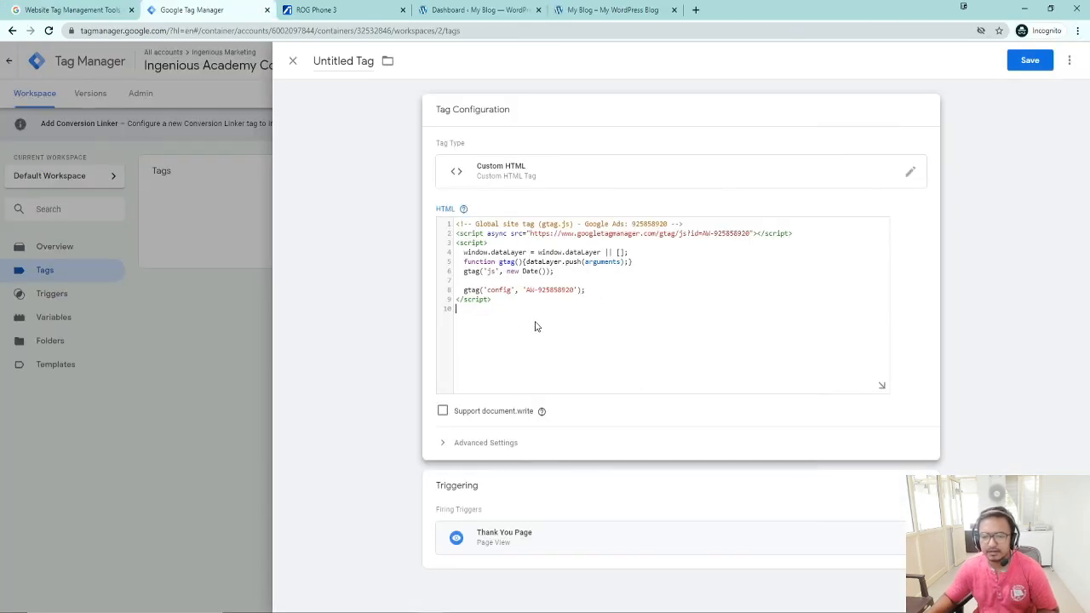
pyautogui.hotkey('ctrl', 'v')
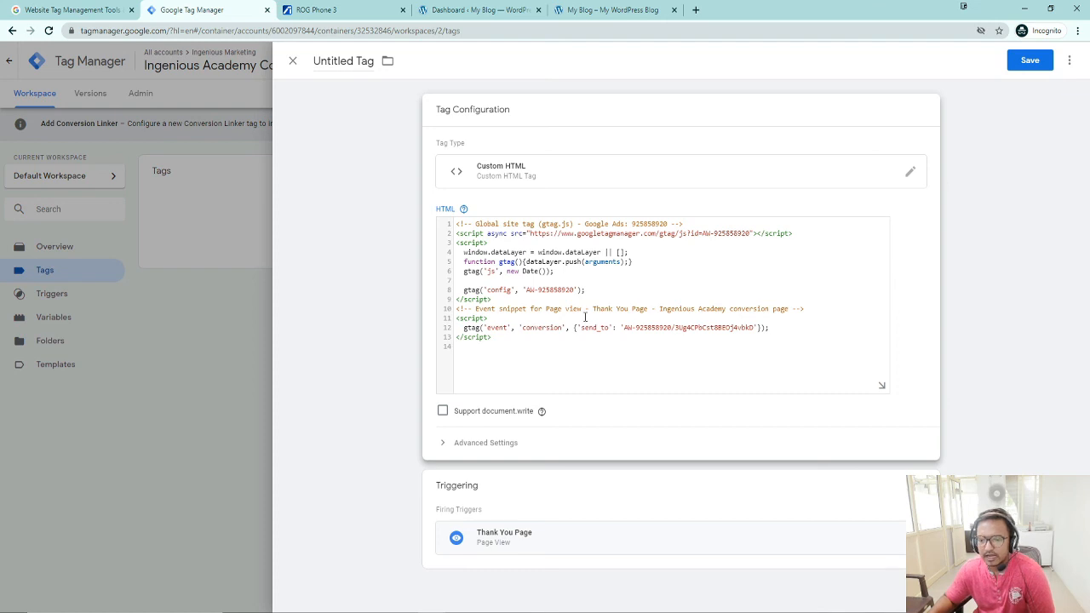
# Step: Close the untitled Custom HTML tag, discarding its unsaved changes, and switch to the Tag Manager marketing page
pyautogui.moveTo(604, 309); pyautogui.dragTo(660, 308)
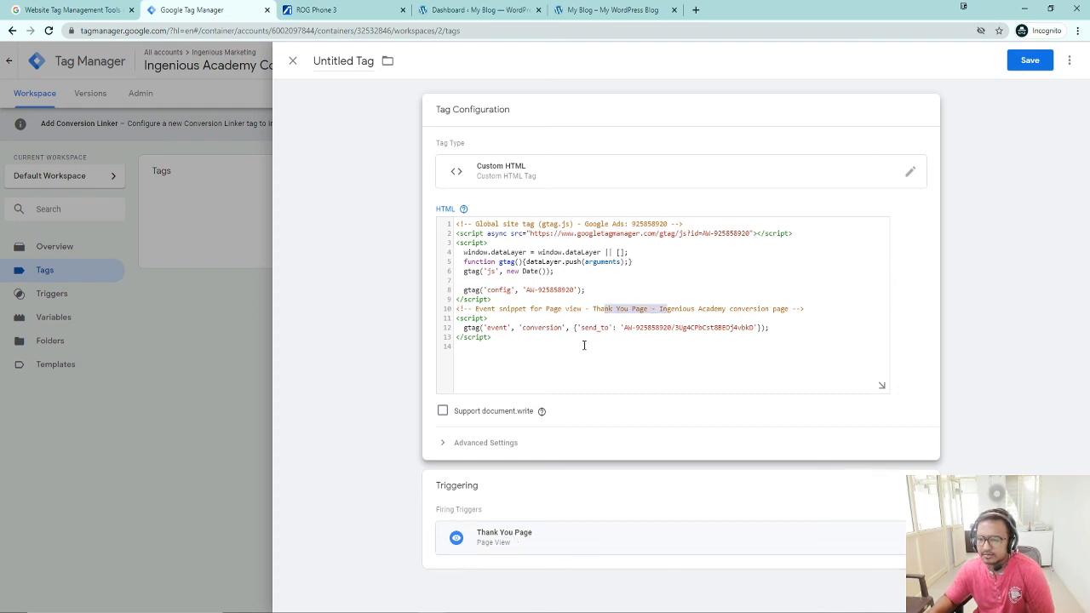
pyautogui.click(293, 60)
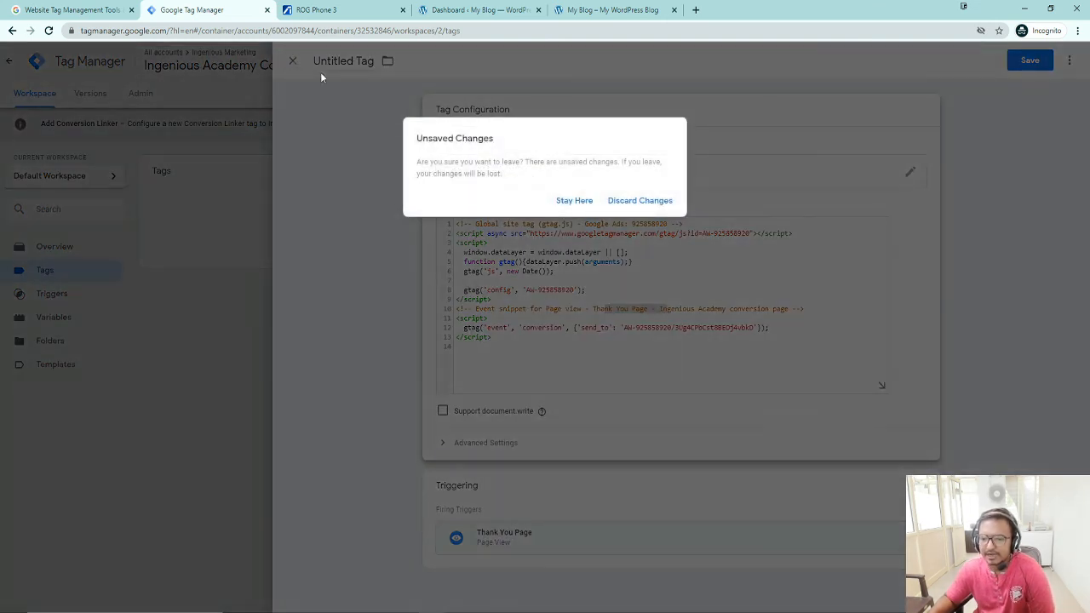
pyautogui.click(638, 204)
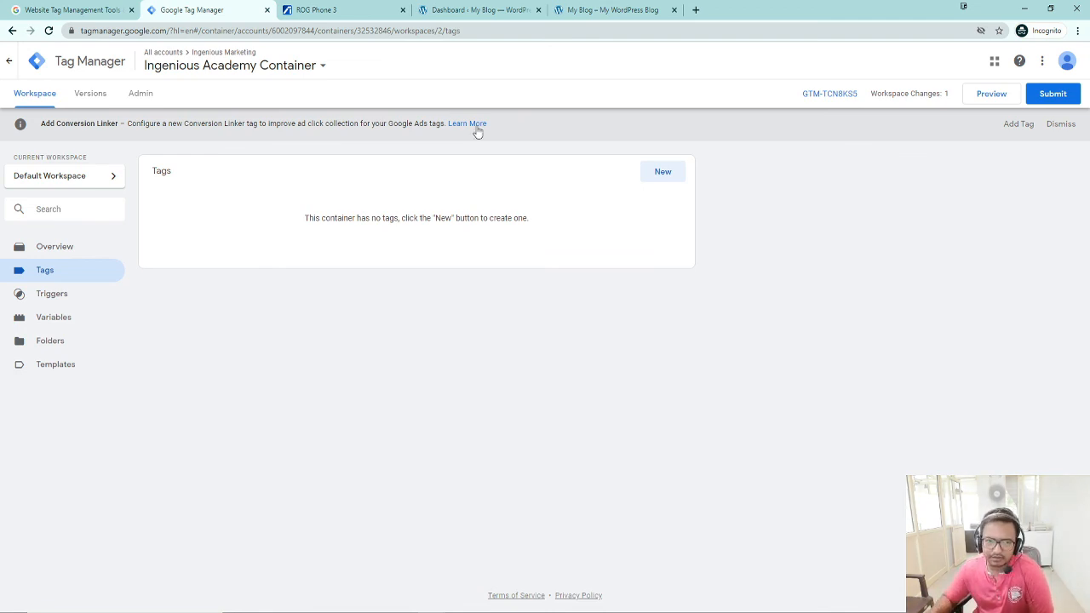
pyautogui.click(74, 10)
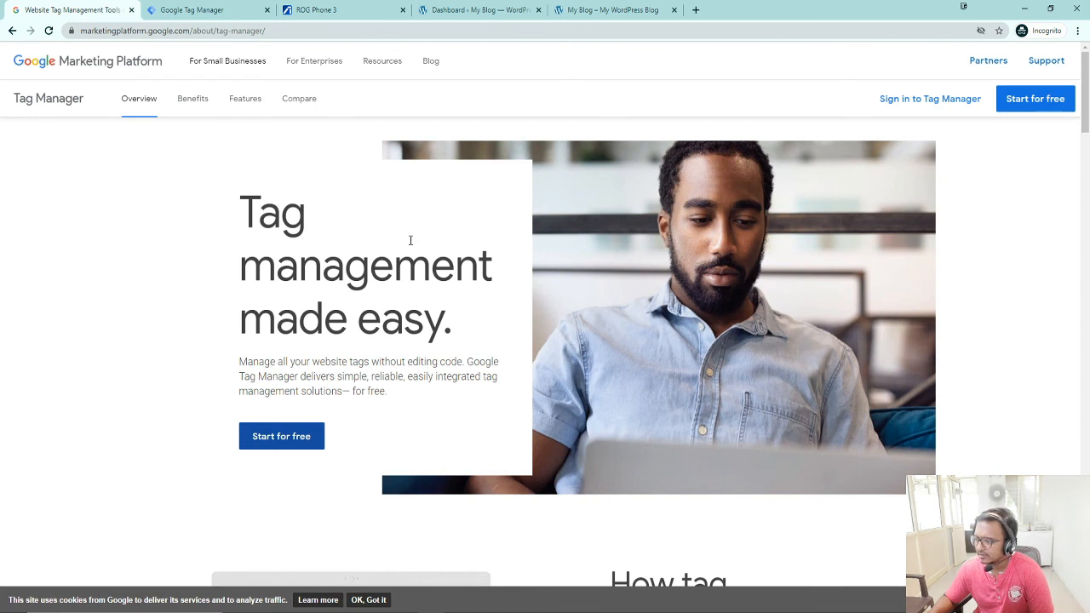